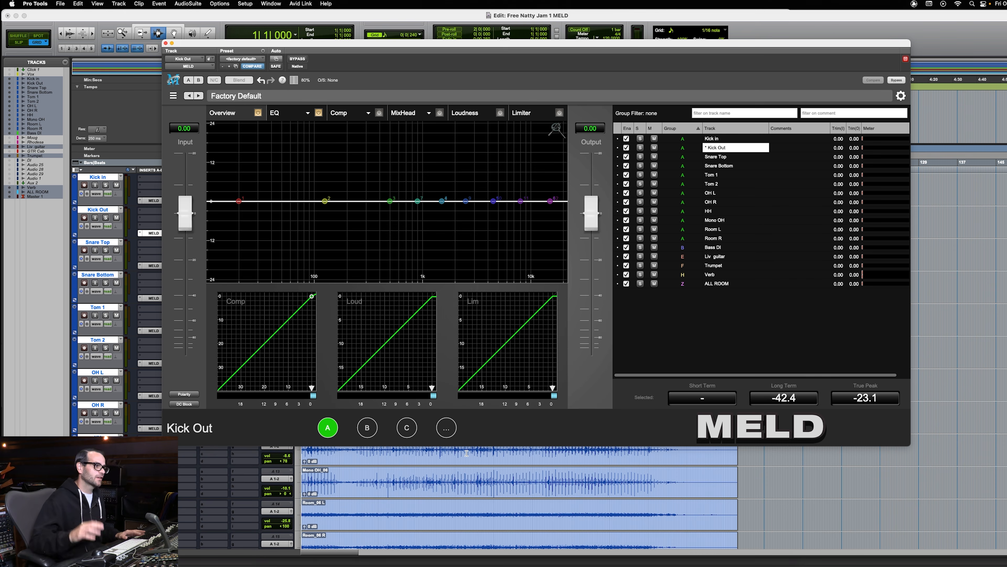
- Place the playback start at bar 33, show the compressor module, and enable shared sidechain support in the plug-in settings
{"action": "left_click", "coordinate": [460, 459]}
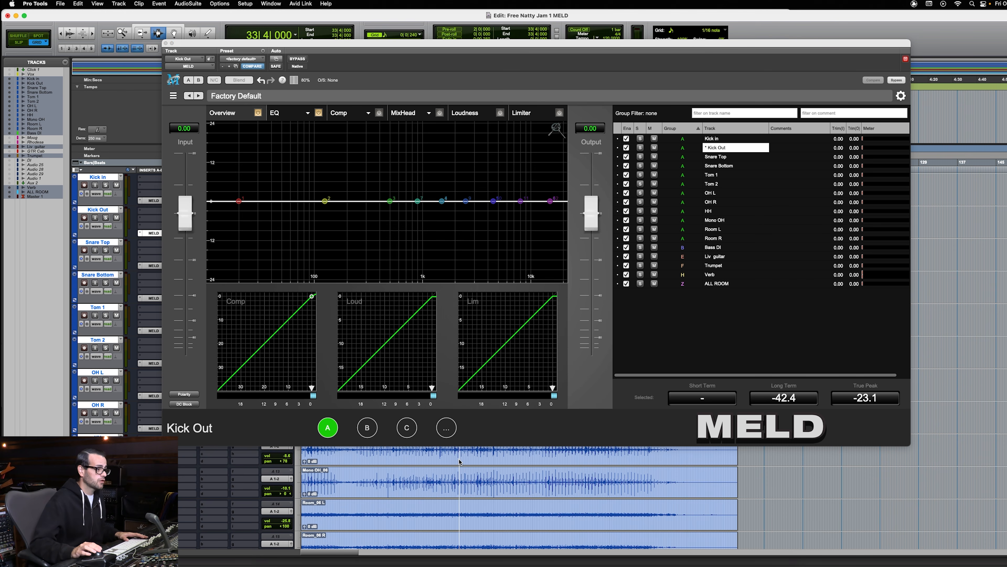
{"action": "left_click", "coordinate": [347, 113]}
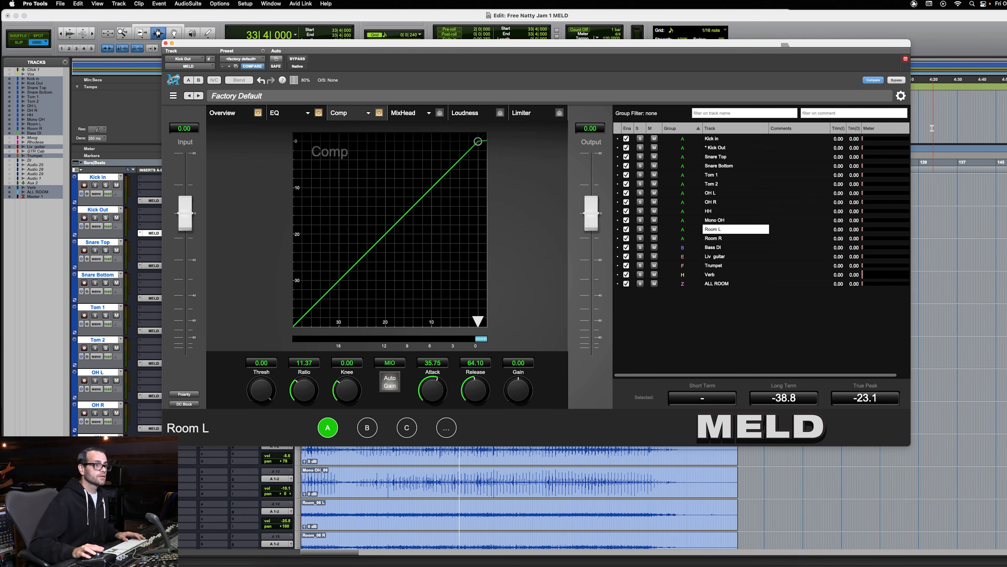
{"action": "left_click", "coordinate": [901, 97]}
{"action": "left_click", "coordinate": [699, 118]}
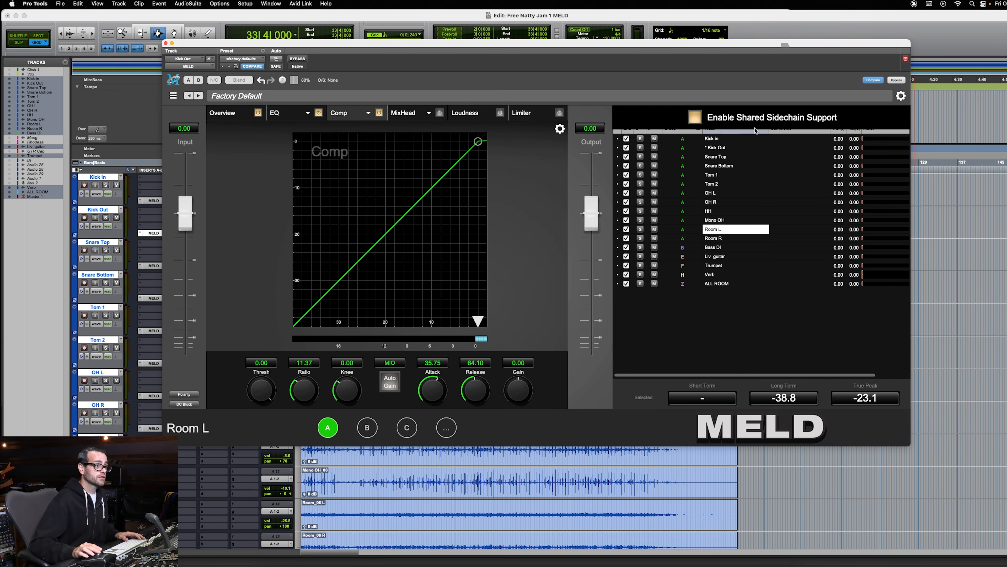
{"action": "left_click", "coordinate": [902, 96]}
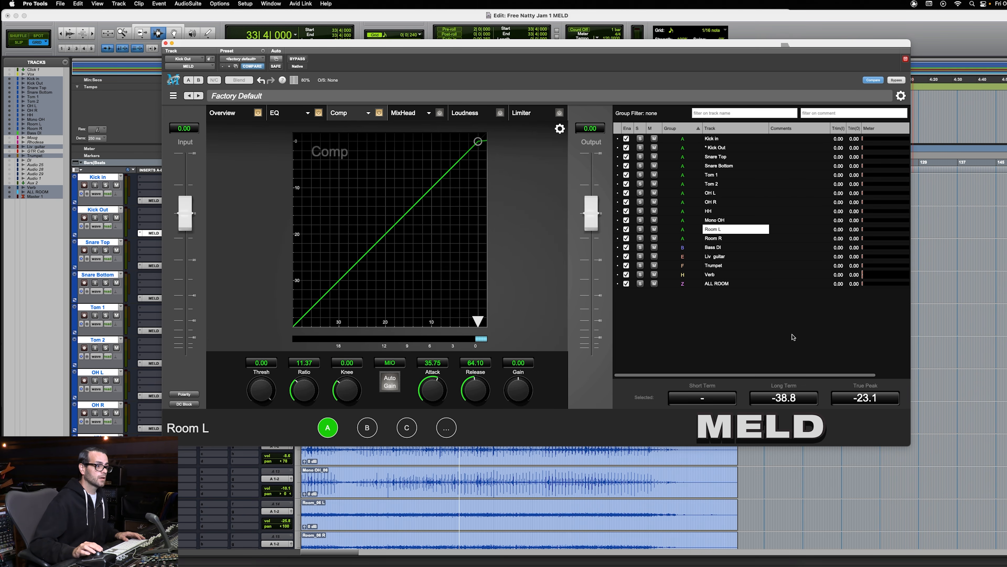
- Turn on the compressor sidechain (CSC) for all group A tracks
{"action": "scroll", "coordinate": [786, 382], "scroll_direction": "right", "scroll_amount": 3}
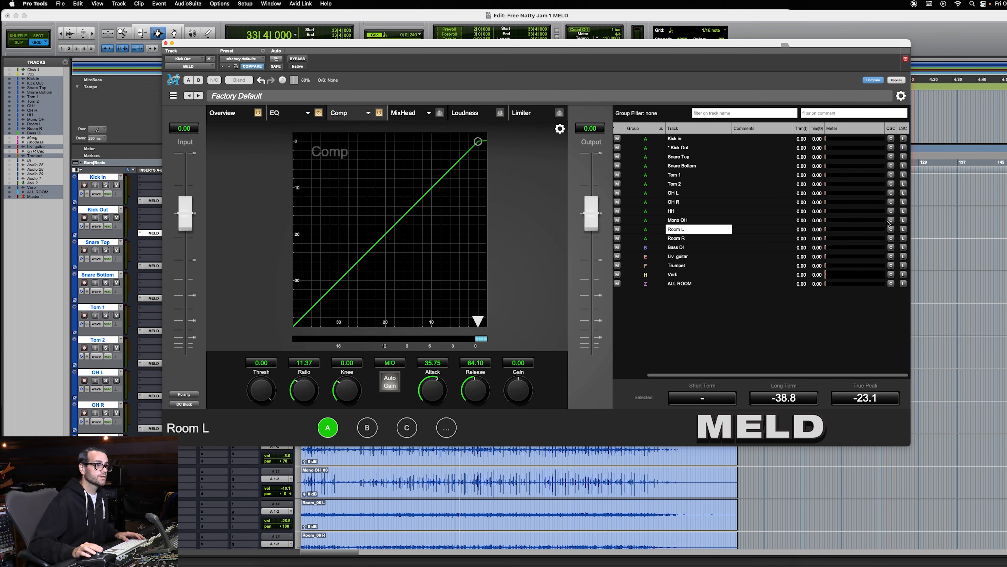
{"action": "left_click", "coordinate": [892, 139]}
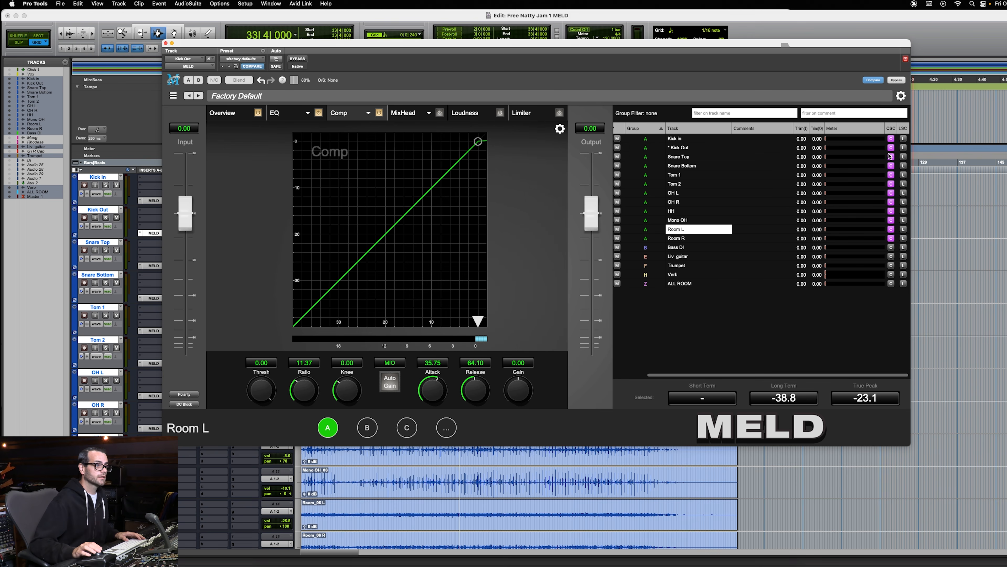
{"action": "scroll", "coordinate": [776, 374], "scroll_direction": "left", "scroll_amount": 3}
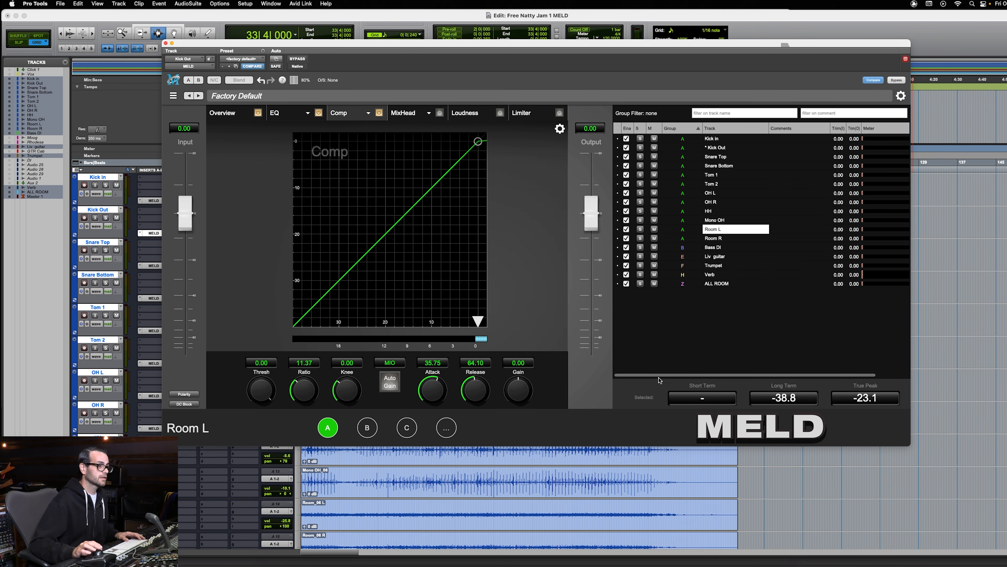
- Play the song with Kick in selected, set the compressor threshold to -27.70, and check the gain reduction on Room L
{"action": "left_click", "coordinate": [710, 139]}
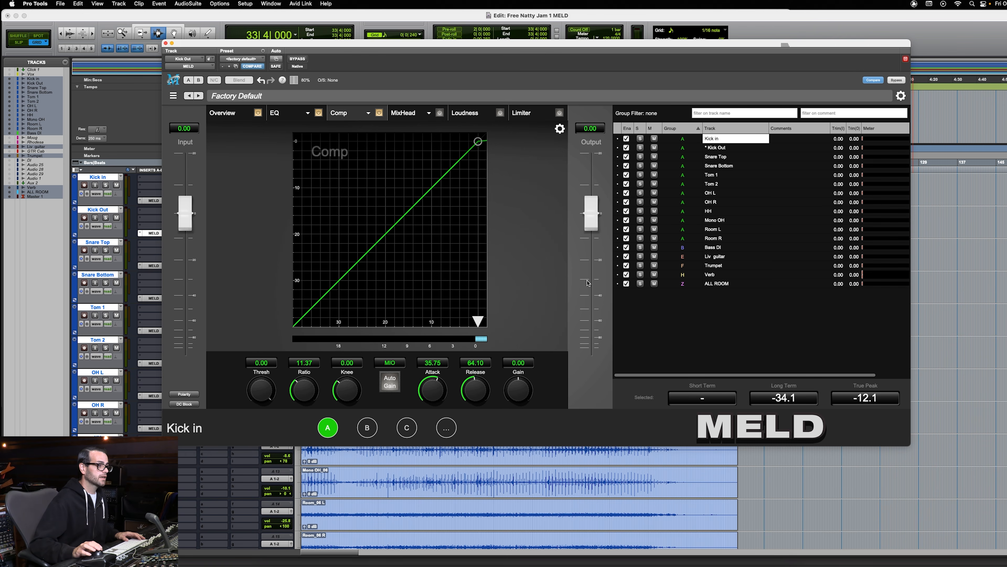
{"action": "key", "text": "space"}
{"action": "left_click_drag", "start_coordinate": [478, 320], "coordinate": [350, 327]}
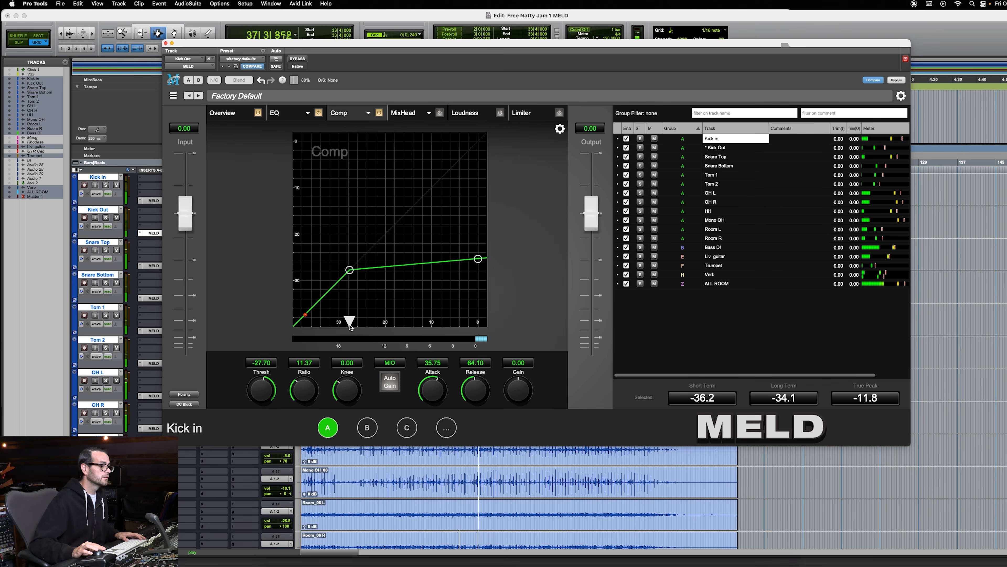
{"action": "left_click", "coordinate": [712, 230]}
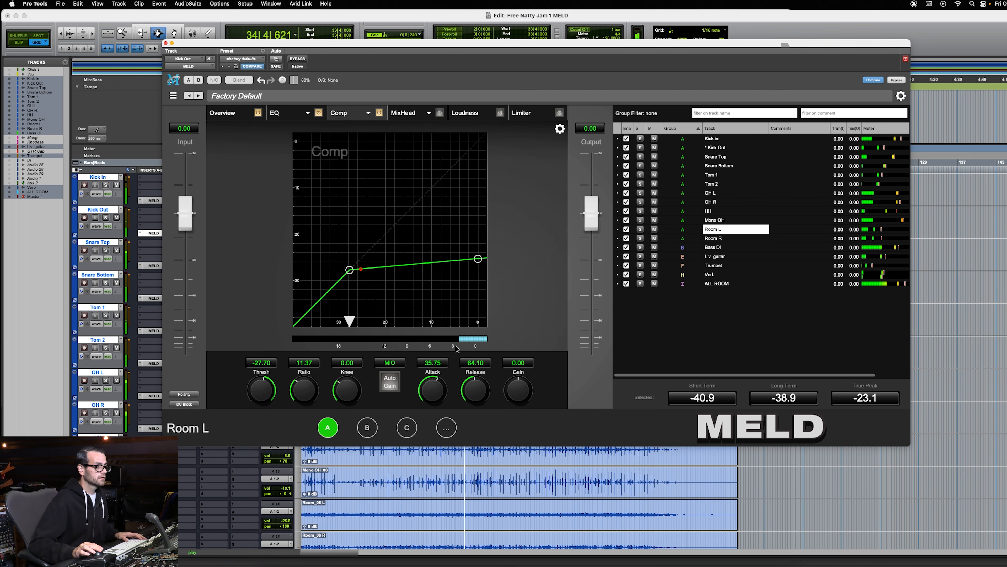
{"action": "key", "text": "space"}
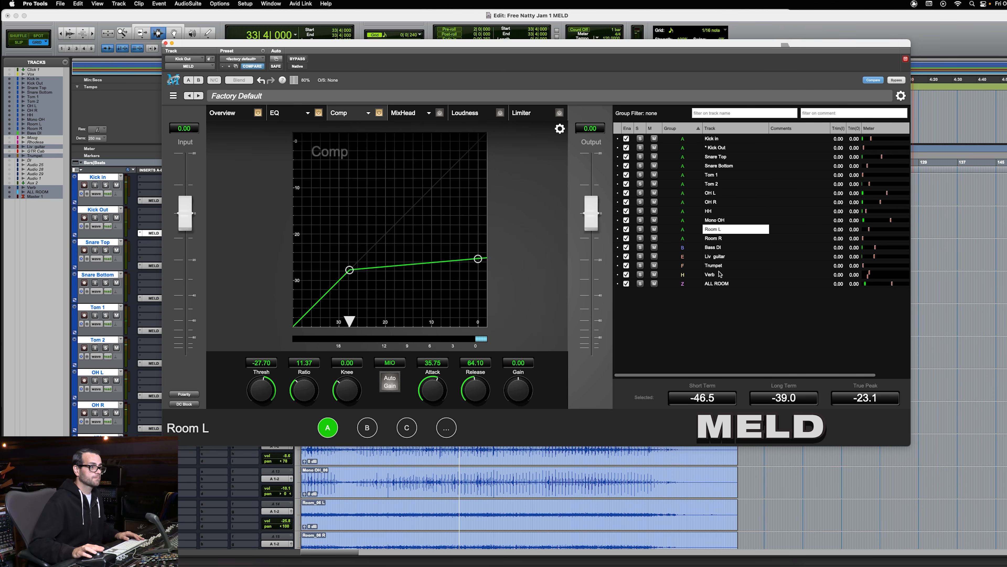
- Select Kick in again and set the compressor's gain to 2.64 during playback
{"action": "left_click", "coordinate": [719, 141]}
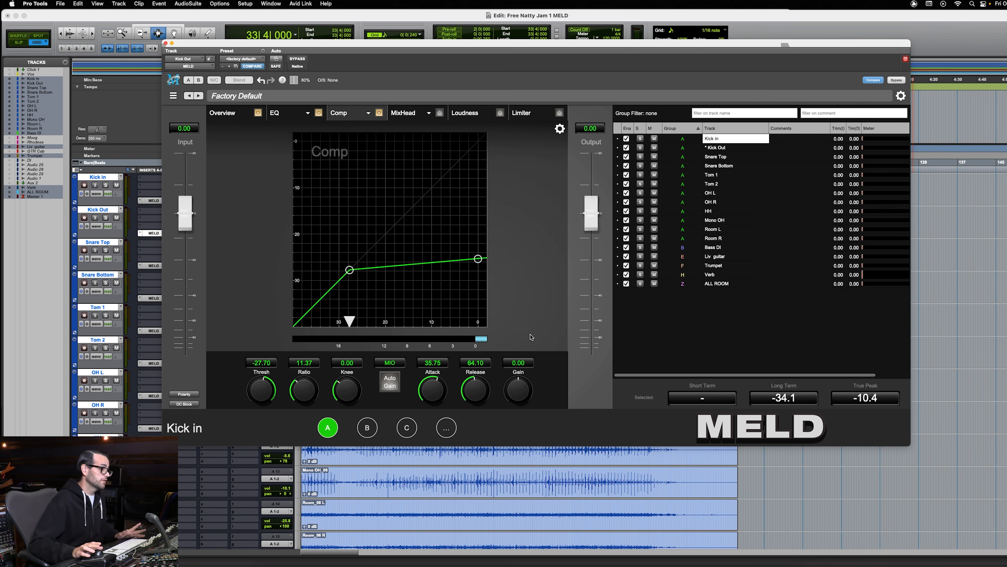
{"action": "left_click_drag", "start_coordinate": [518, 390], "coordinate": [521, 388]}
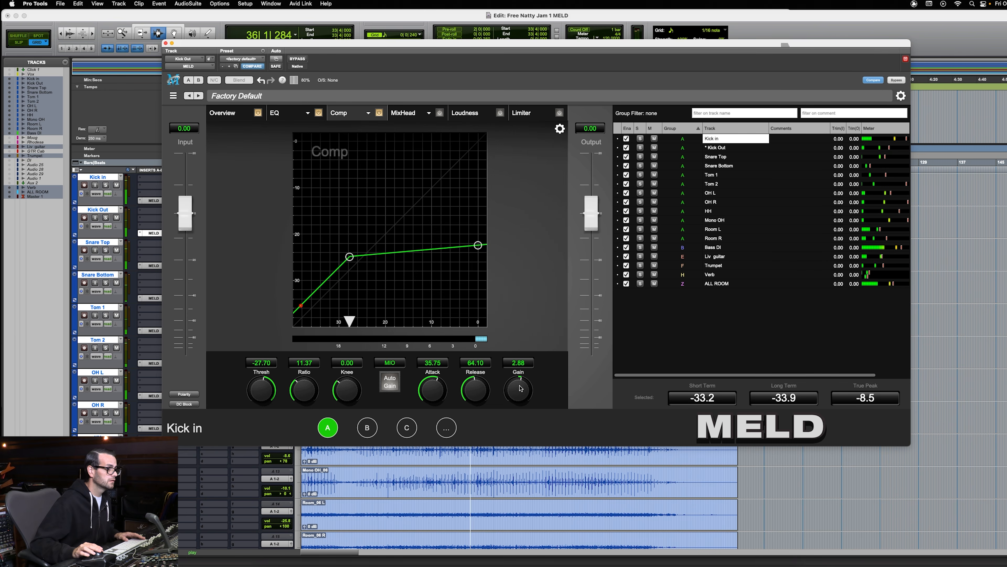
{"action": "left_click_drag", "start_coordinate": [519, 385], "coordinate": [519, 387]}
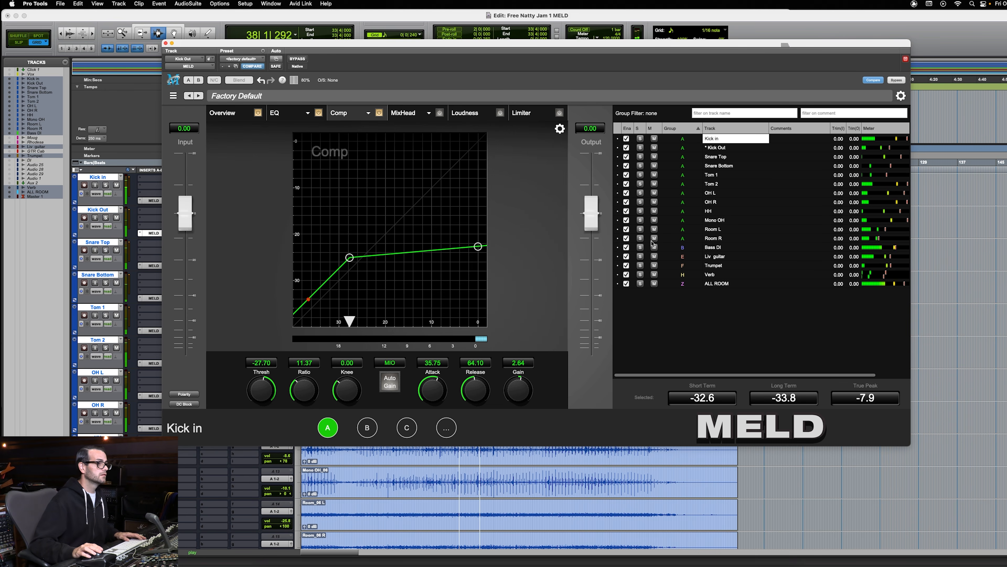
{"action": "key", "text": "space"}
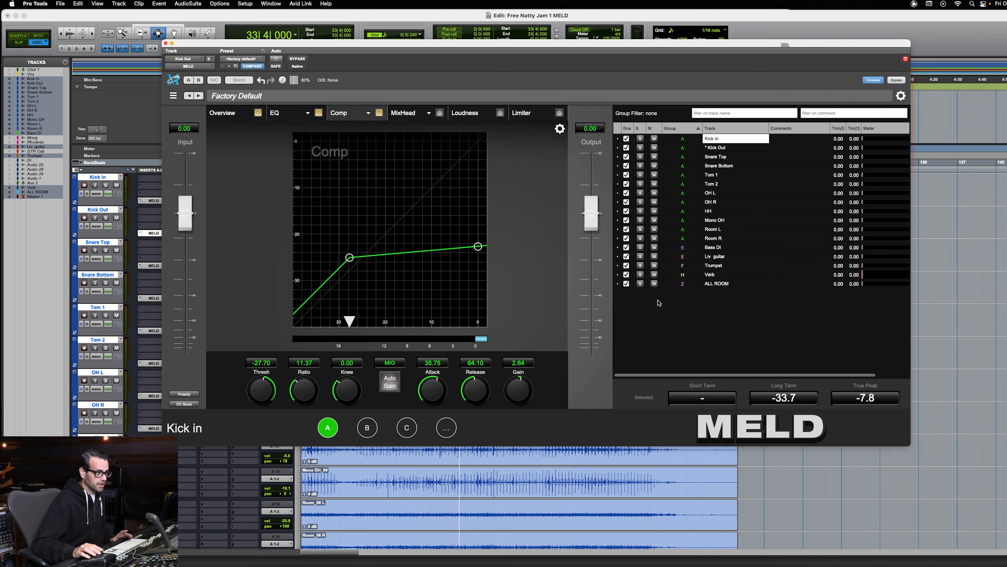
- Compare the group A tracks with and without MELD processing during playback, leaving the processing enabled
{"action": "left_click", "coordinate": [627, 166]}
{"action": "key", "text": "space"}
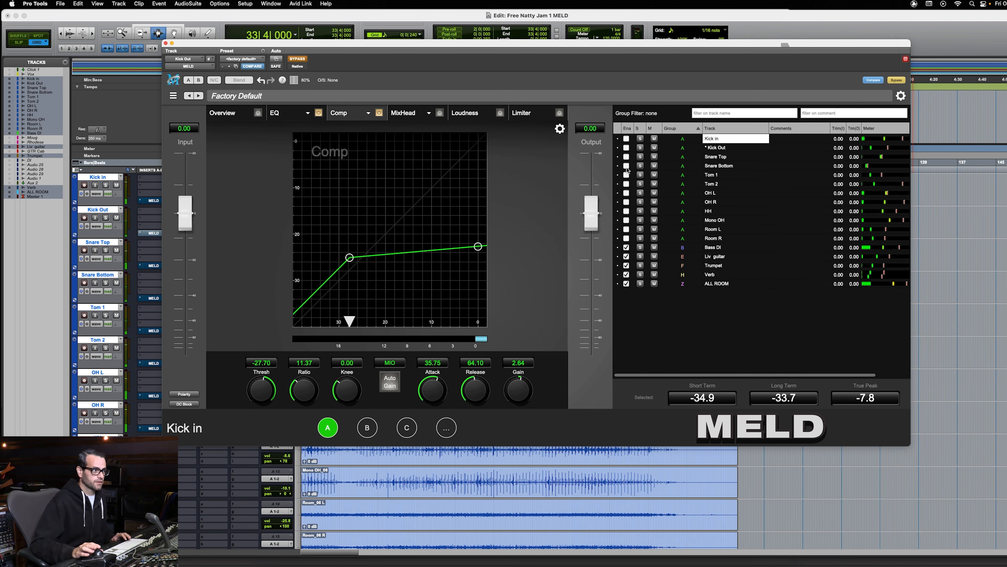
{"action": "left_click", "coordinate": [627, 167]}
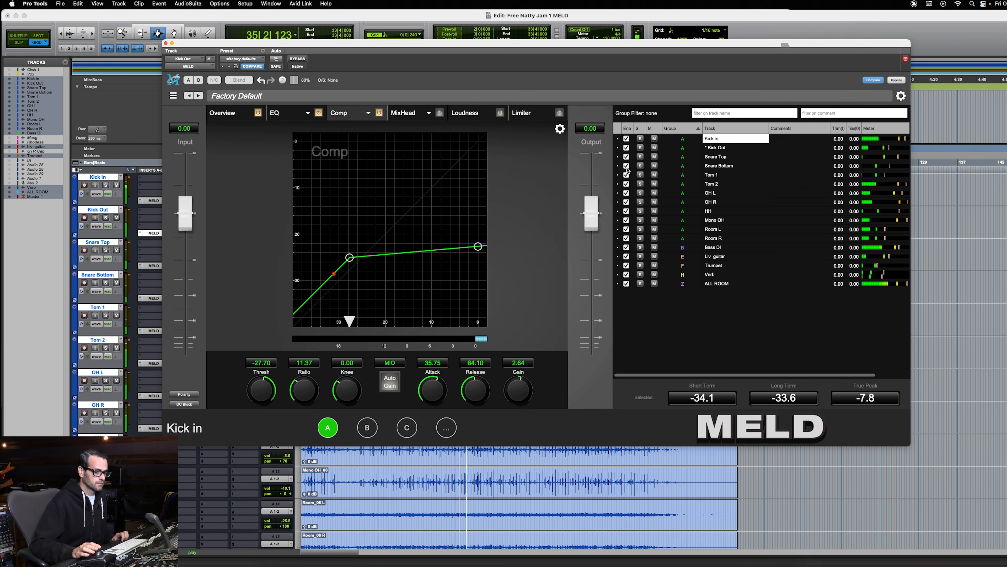
{"action": "left_click", "coordinate": [627, 166]}
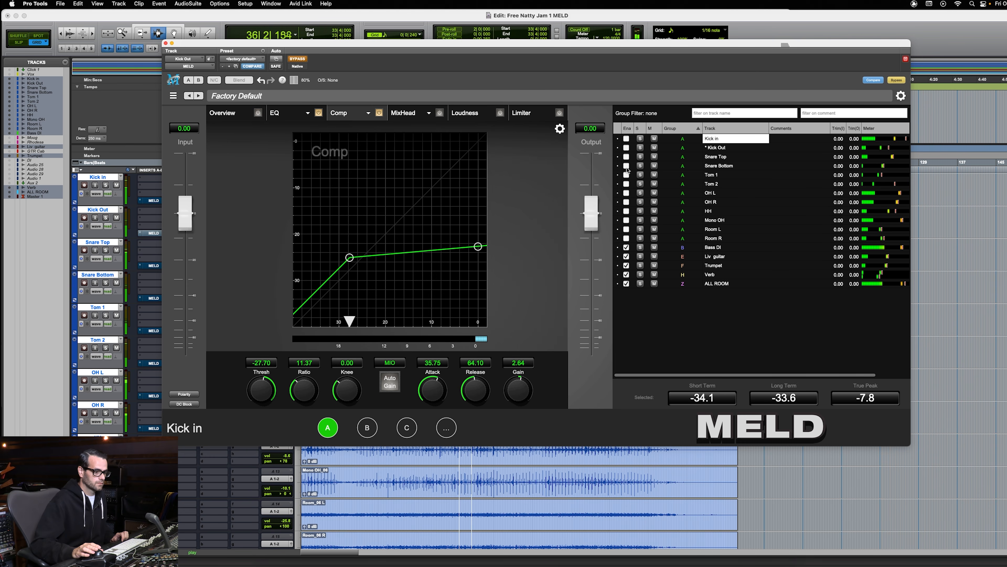
{"action": "left_click", "coordinate": [627, 167]}
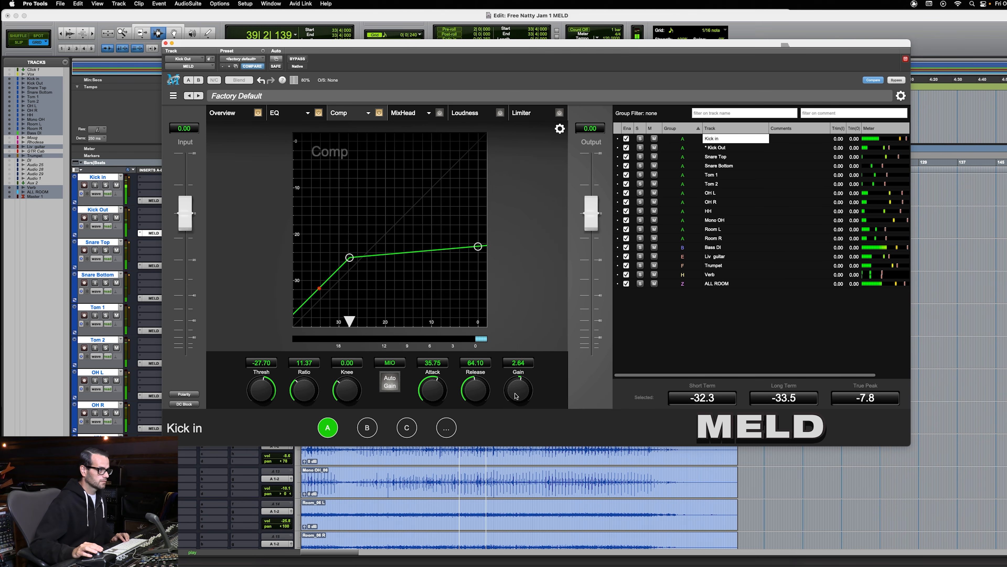
{"action": "key", "text": "space"}
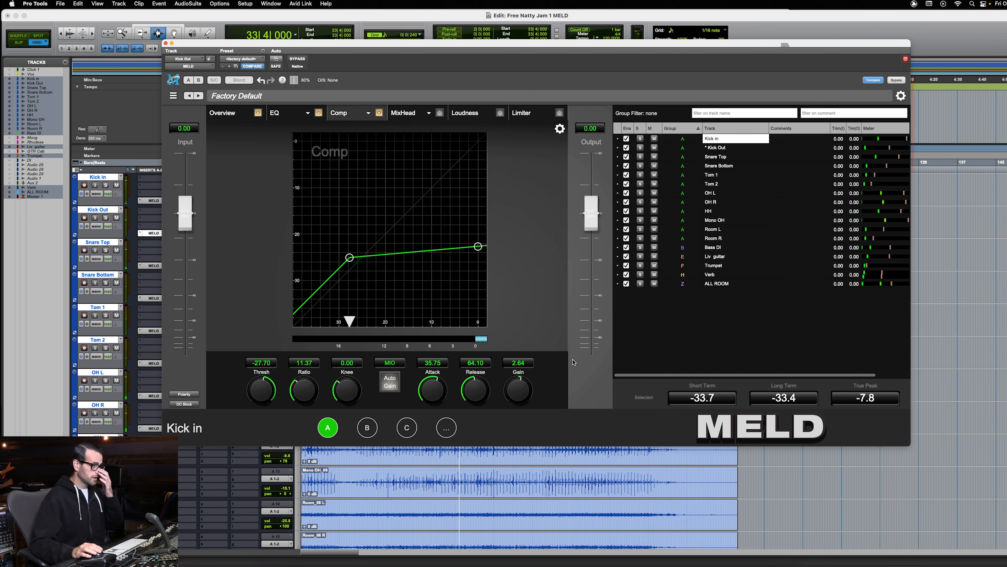
- Set the compressor's gain to 2.88 and adjust the HH track's output trim to 1.90 during playback
{"action": "left_click_drag", "start_coordinate": [520, 388], "coordinate": [520, 387]}
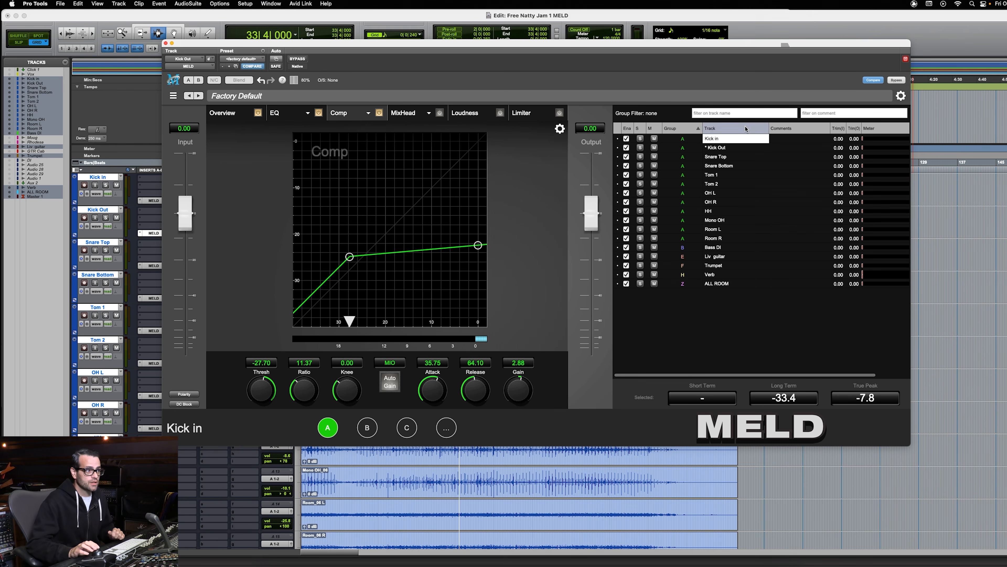
{"action": "left_click", "coordinate": [854, 212]}
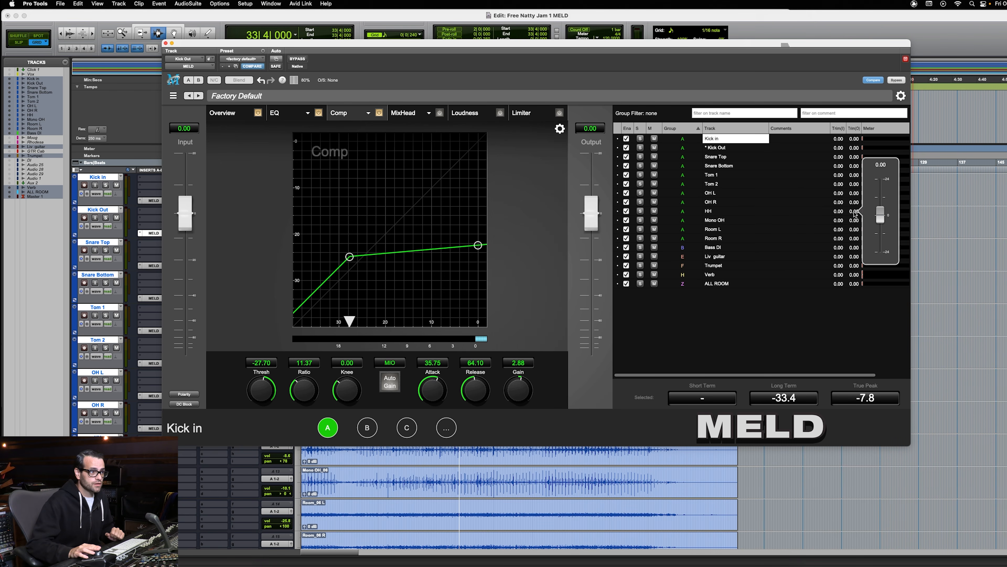
{"action": "left_click_drag", "start_coordinate": [881, 216], "coordinate": [880, 215]}
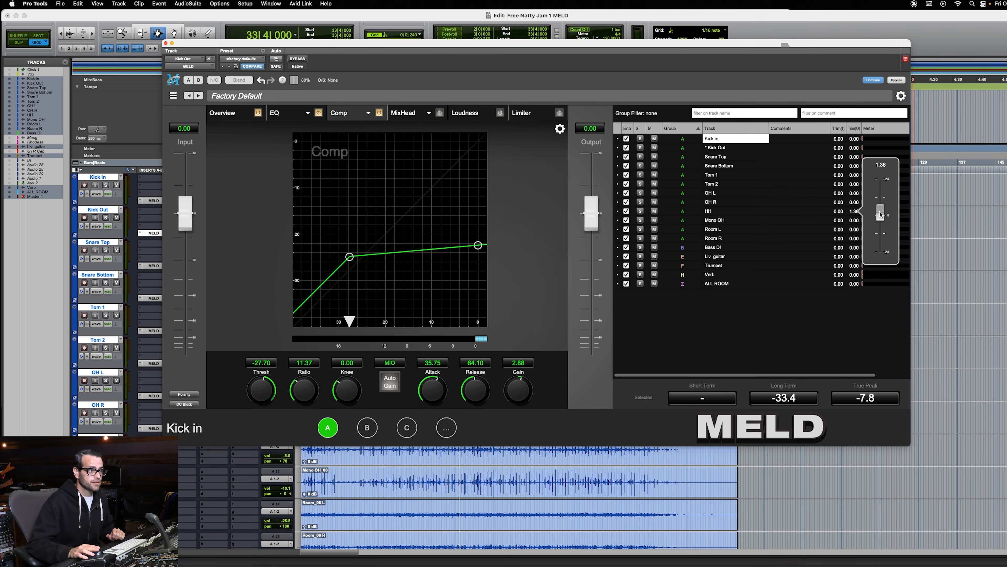
{"action": "key", "text": "space"}
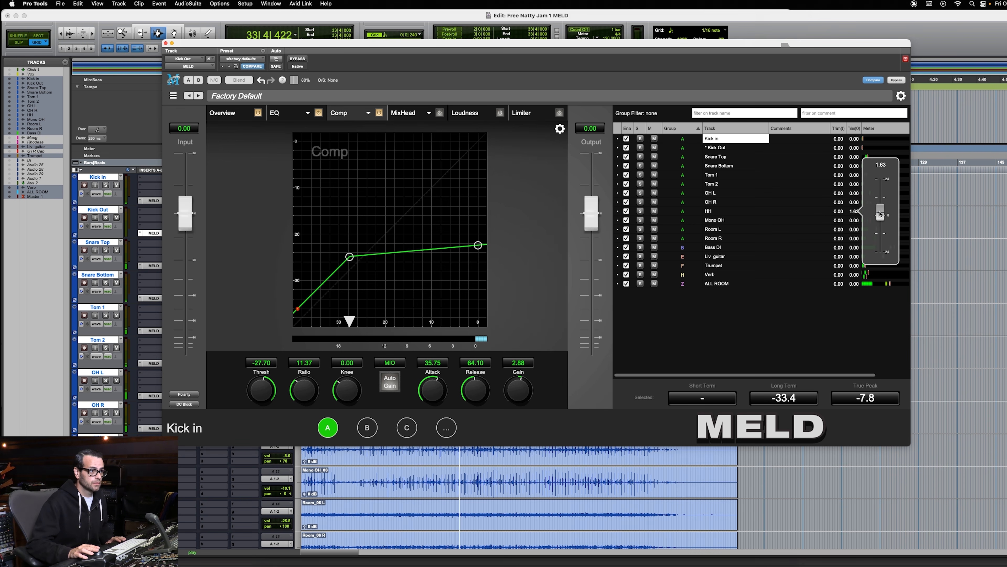
{"action": "mouse_move", "coordinate": [880, 215]}
{"action": "left_mouse_down"}
{"action": "mouse_move", "coordinate": [889, 286]}
{"action": "mouse_move", "coordinate": [881, 199]}
{"action": "mouse_move", "coordinate": [881, 211]}
{"action": "left_mouse_up"}
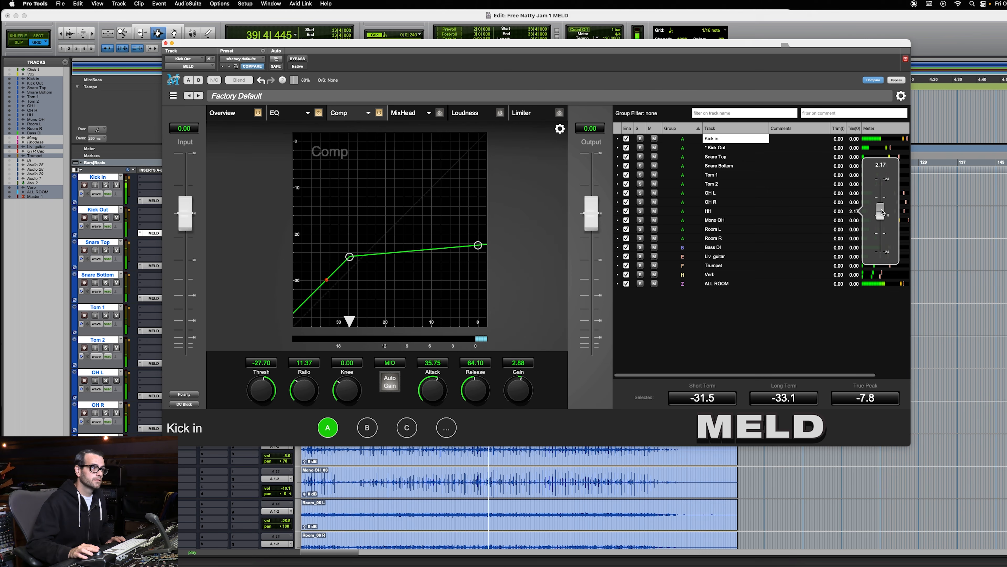
{"action": "left_click_drag", "start_coordinate": [882, 211], "coordinate": [883, 213]}
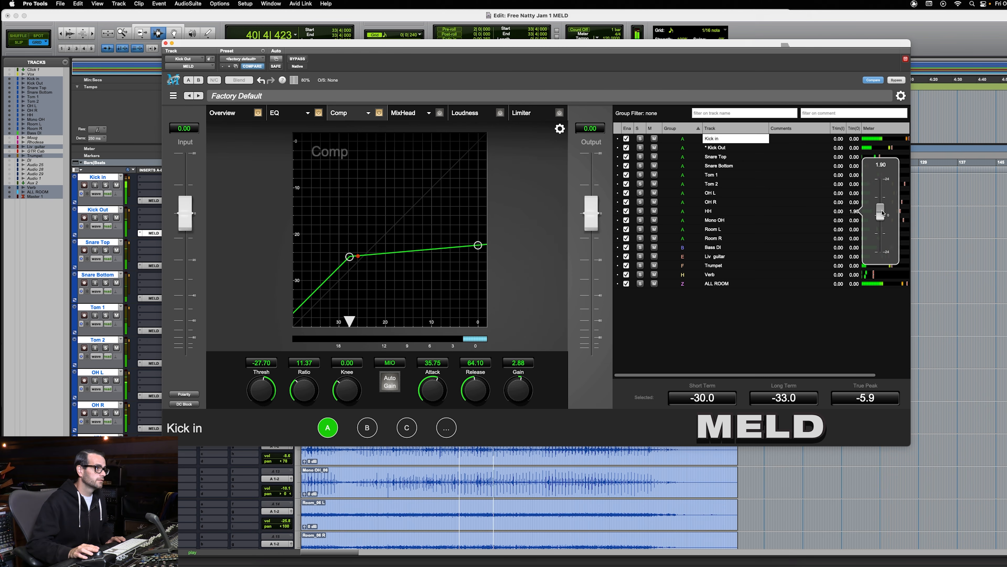
{"action": "key", "text": "space"}
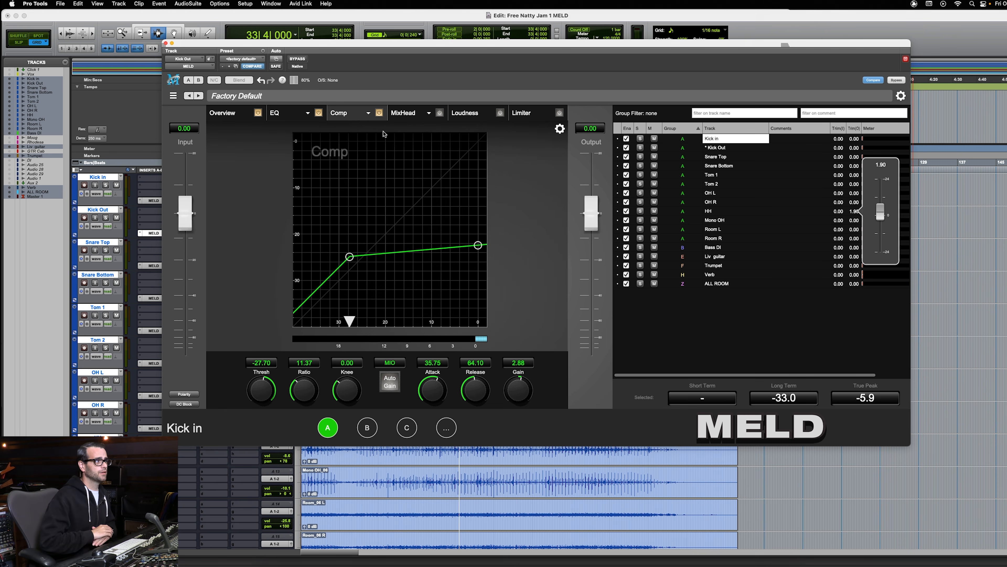
- Boost EQ band 2 by 1.07 at 84 Hz and band 11 by 1.70 at 9.94 kHz
{"action": "left_click", "coordinate": [297, 116]}
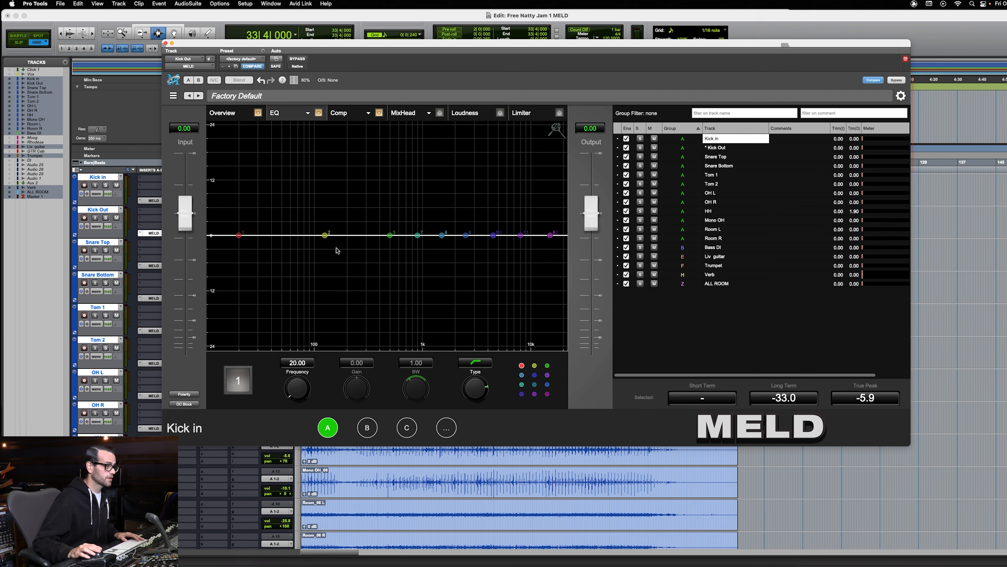
{"action": "left_click_drag", "start_coordinate": [325, 238], "coordinate": [308, 233]}
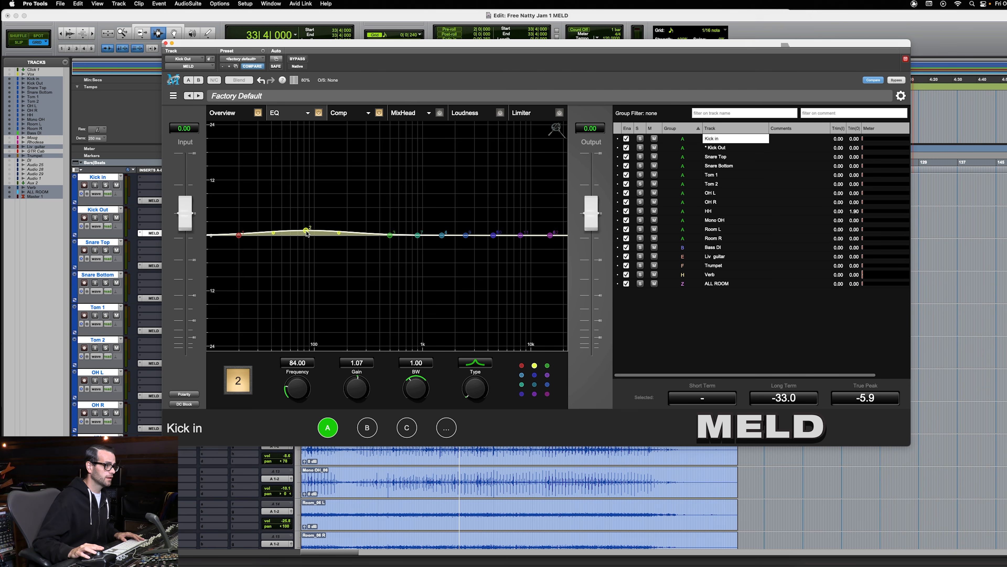
{"action": "left_click_drag", "start_coordinate": [520, 237], "coordinate": [529, 227]}
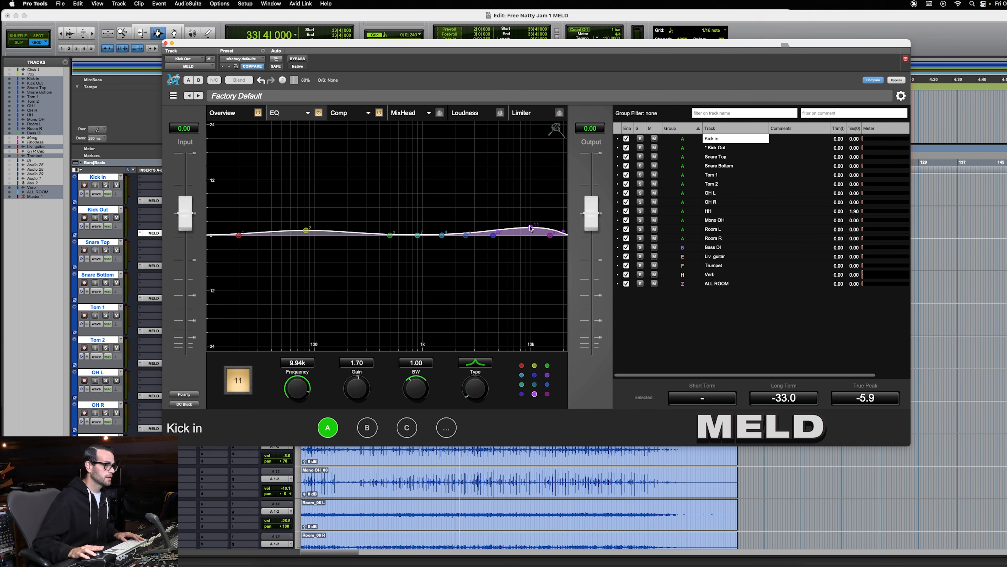
- Fine-tune the low boost of EQ band 2 during playback and set band 11's gain to 1.52
{"action": "key", "text": "space"}
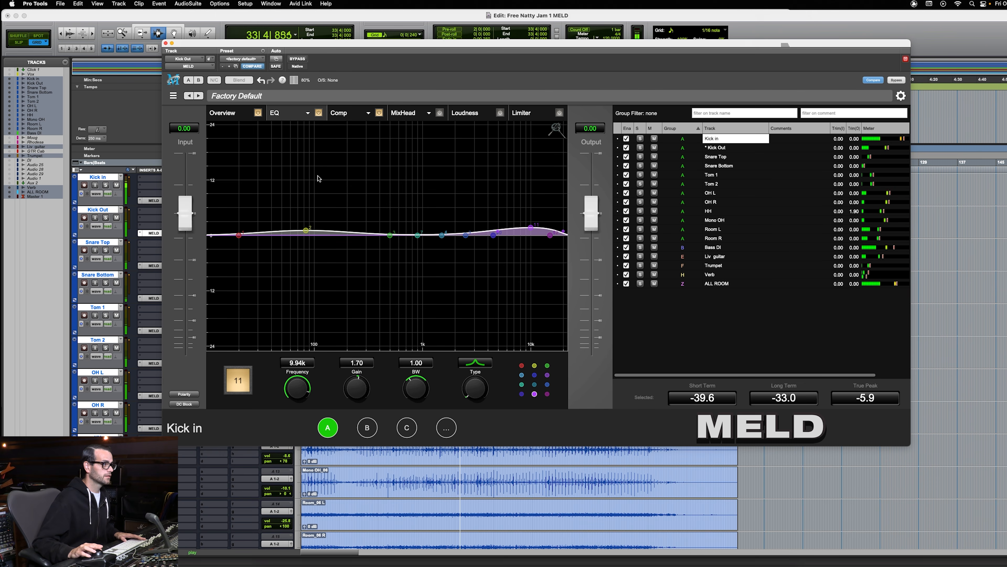
{"action": "left_click_drag", "start_coordinate": [306, 230], "coordinate": [303, 228]}
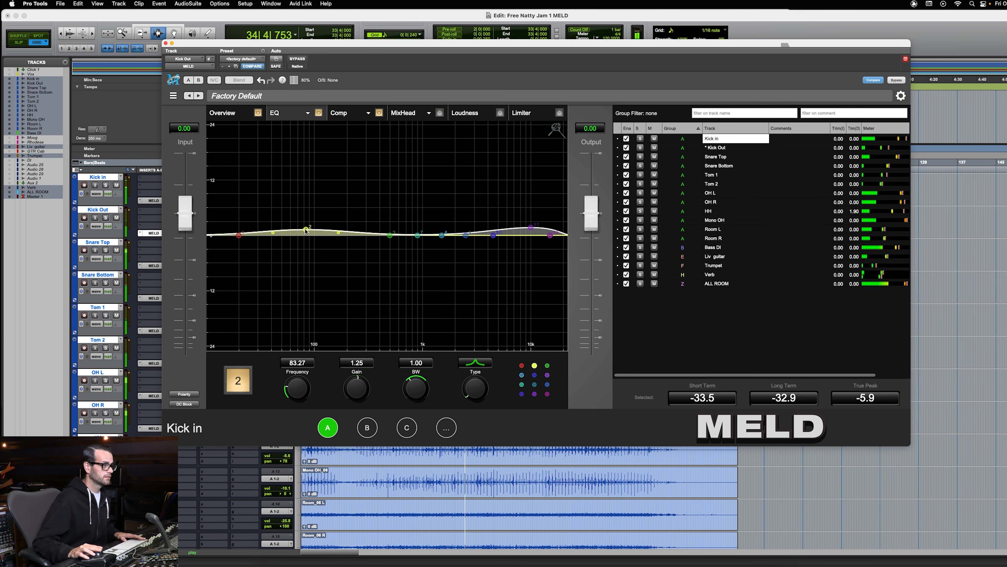
{"action": "left_click_drag", "start_coordinate": [531, 228], "coordinate": [531, 228]}
- Bypass the EQ module to compare the sound, stop playback, and re-enable the EQ
{"action": "left_click", "coordinate": [319, 113]}
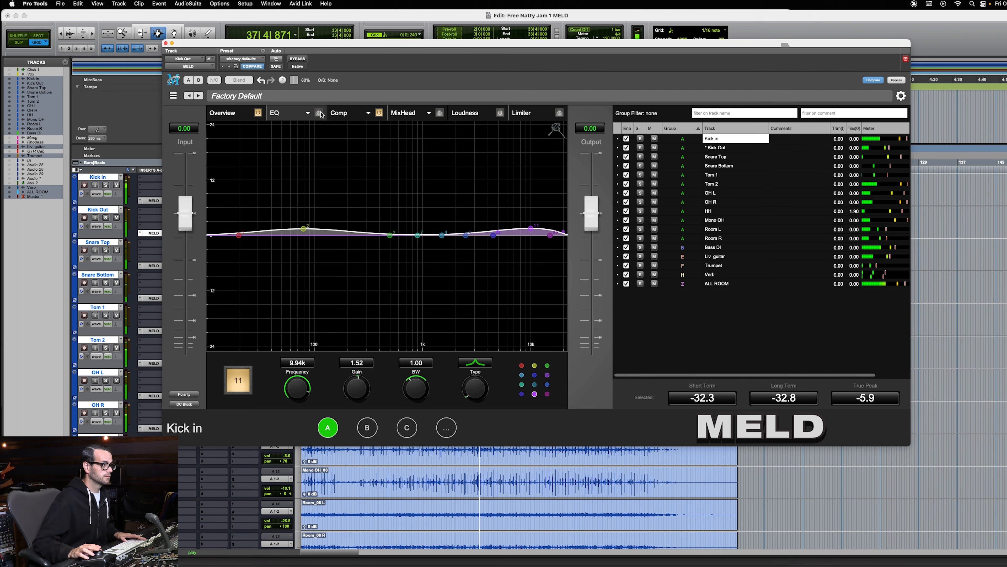
{"action": "key", "text": "space"}
{"action": "left_click", "coordinate": [320, 114]}
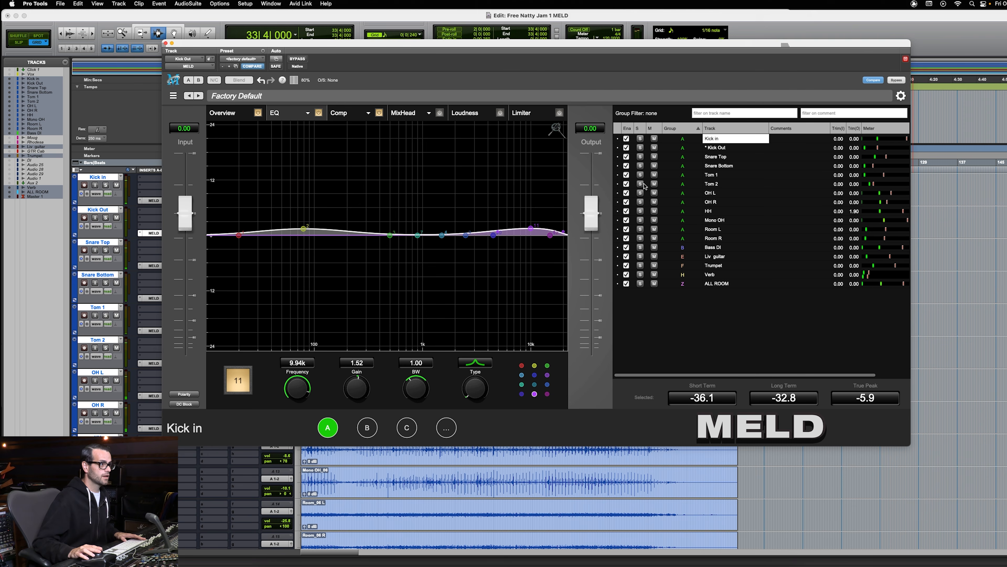
- Disable MELD on the drum group, play the song, and re-enable it during playback to compare the sound
{"action": "left_click", "coordinate": [627, 167]}
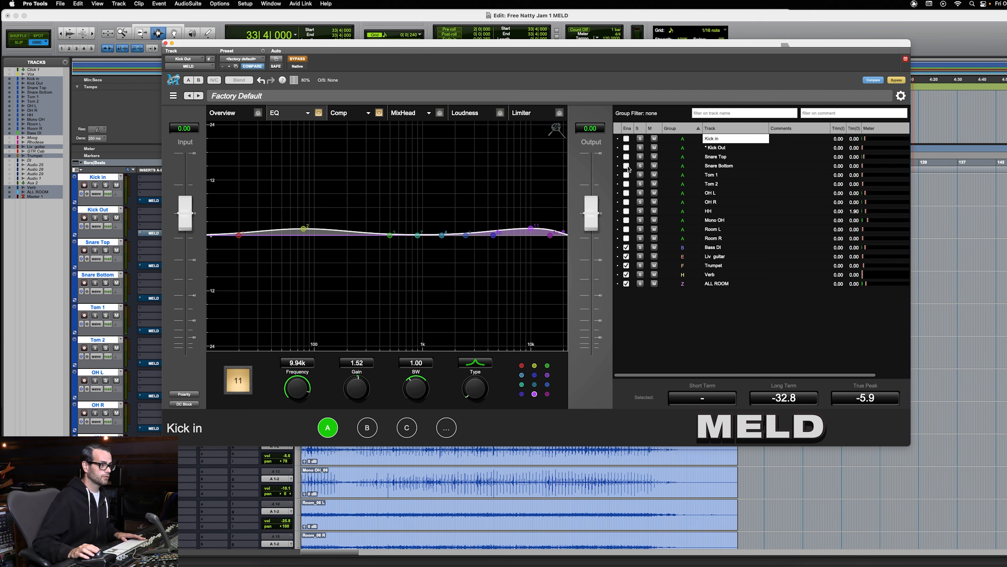
{"action": "key", "text": "space"}
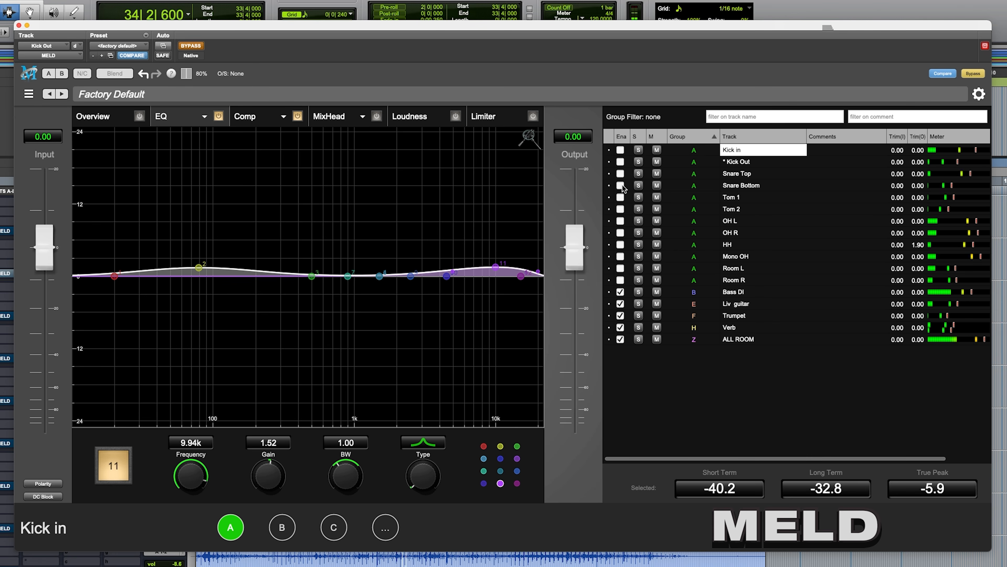
{"action": "left_click", "coordinate": [622, 187]}
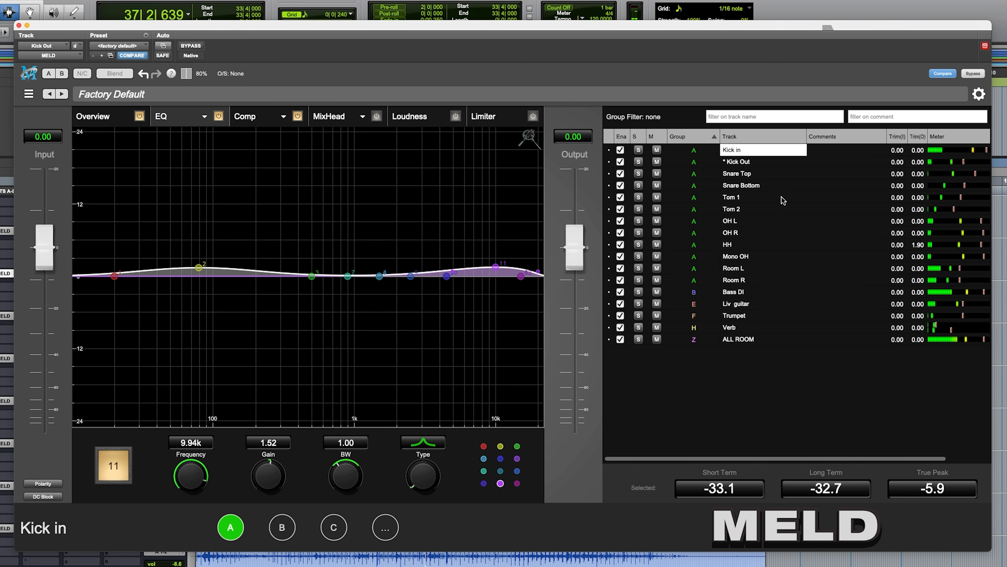
{"action": "key", "text": "space"}
- Examine the MixHead tape saturation settings of the HH track during playback
{"action": "left_click", "coordinate": [727, 245]}
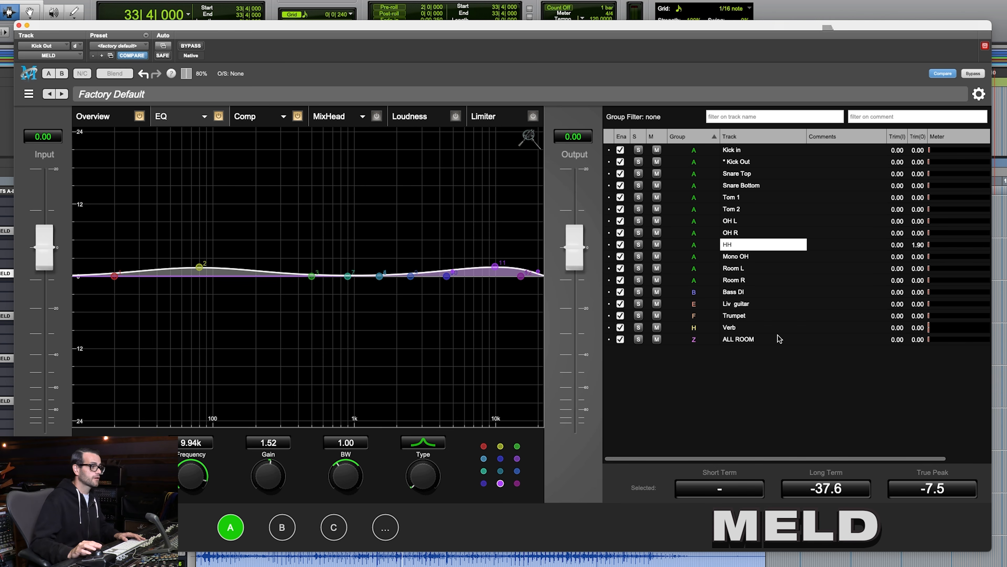
{"action": "left_click", "coordinate": [349, 119]}
{"action": "key", "text": "space"}
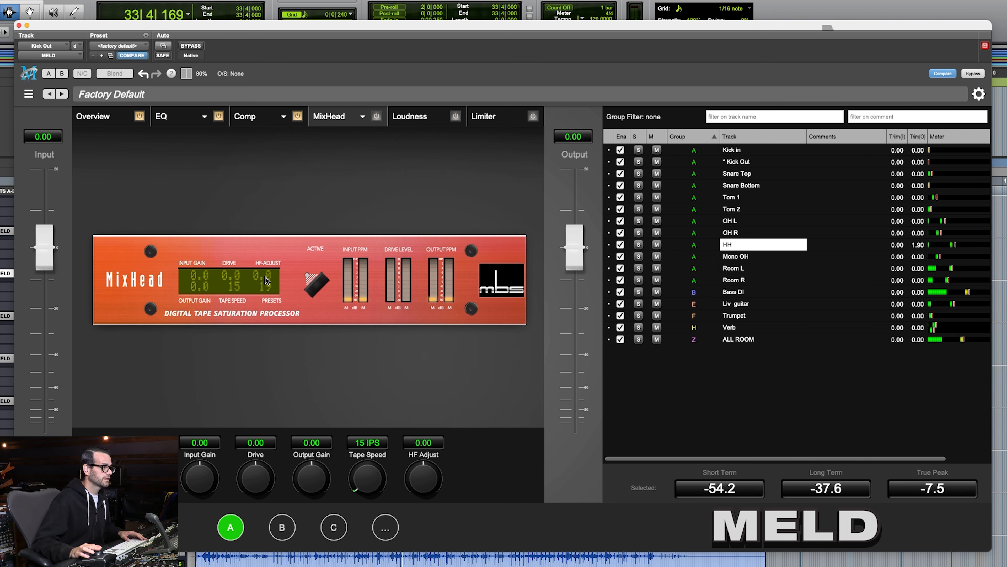
{"action": "left_click_drag", "start_coordinate": [264, 277], "coordinate": [265, 292]}
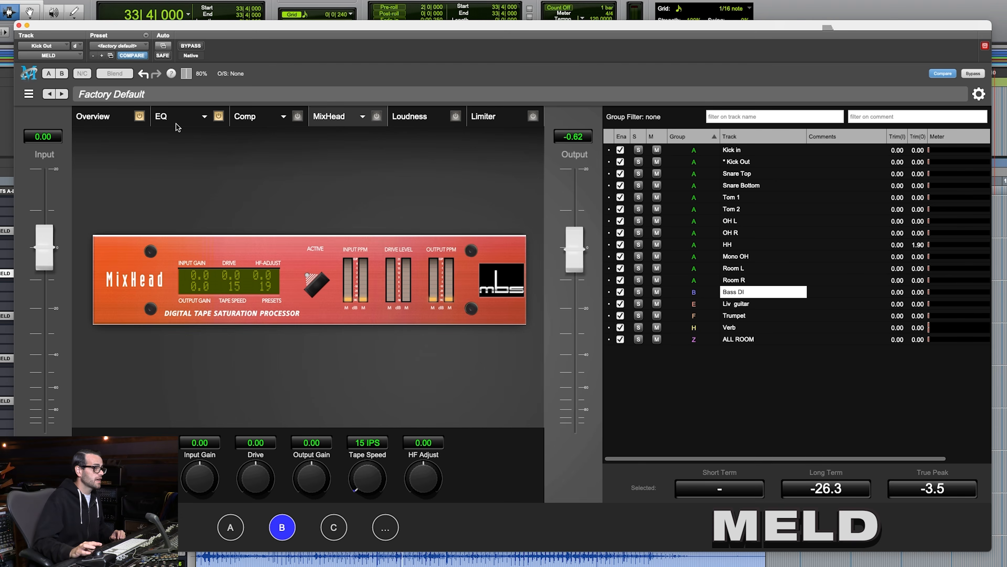
- Set the Bass DI compressor to a ratio of 4.00, threshold of -6.00 and knee of 0.56
{"action": "left_click", "coordinate": [175, 116]}
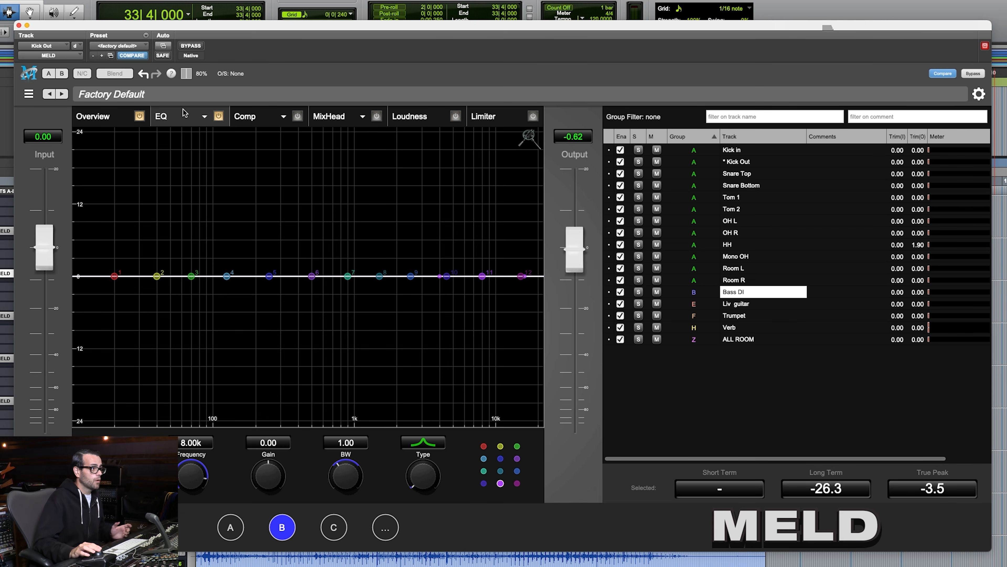
{"action": "left_click", "coordinate": [245, 123]}
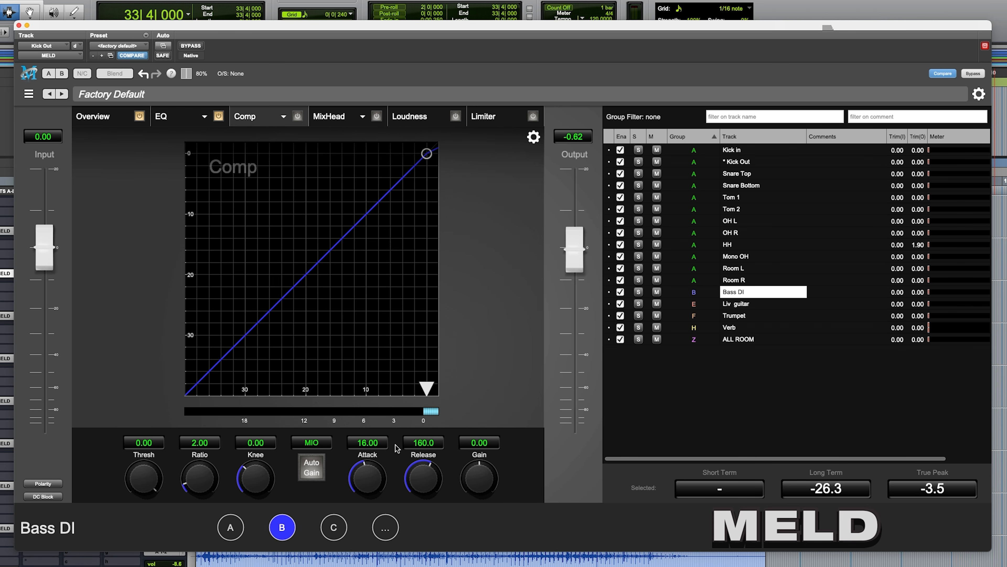
{"action": "left_click", "coordinate": [200, 443]}
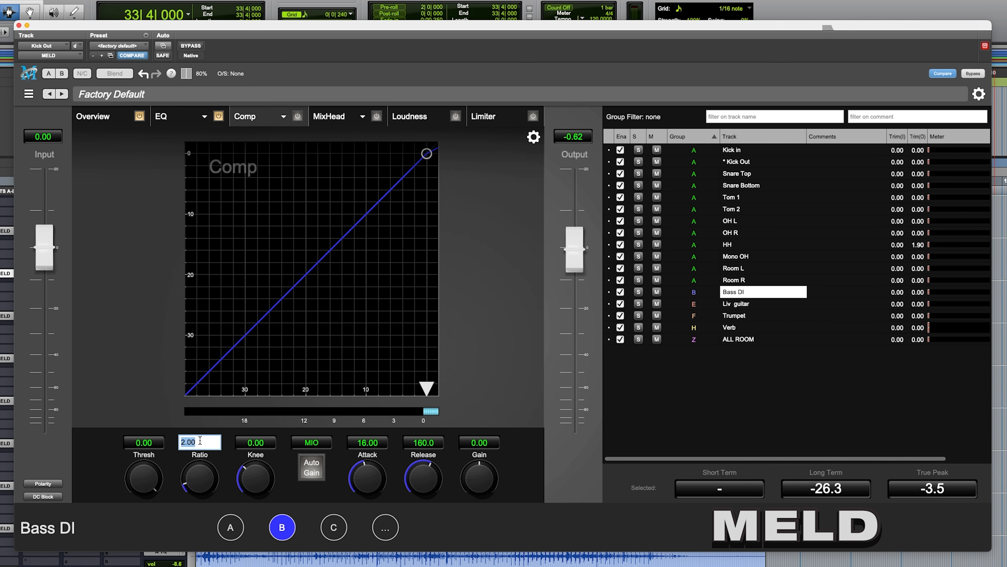
{"action": "key", "text": "Return"}
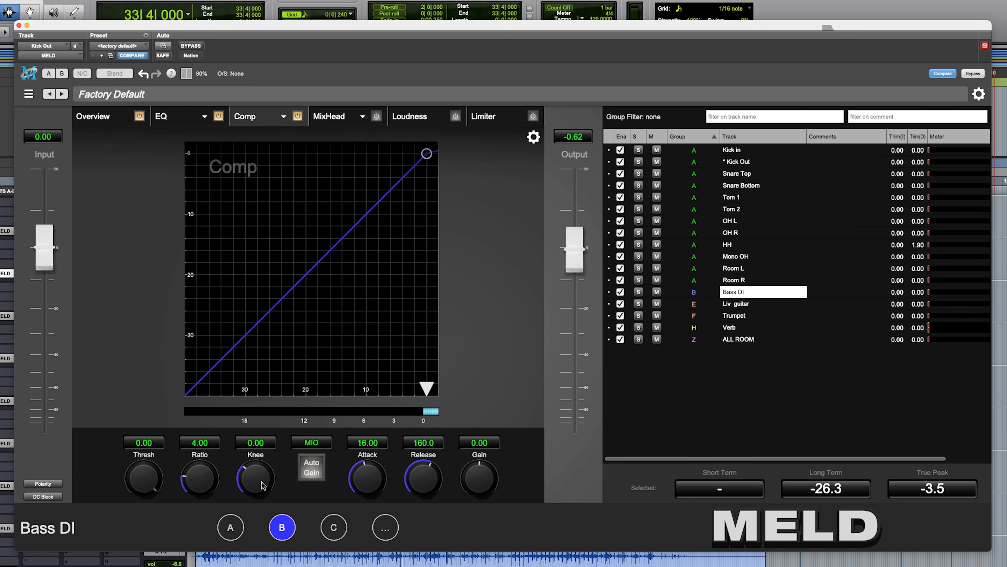
{"action": "left_click_drag", "start_coordinate": [249, 488], "coordinate": [240, 508]}
{"action": "left_click_drag", "start_coordinate": [135, 472], "coordinate": [131, 487]}
{"action": "left_click_drag", "start_coordinate": [256, 476], "coordinate": [291, 436]}
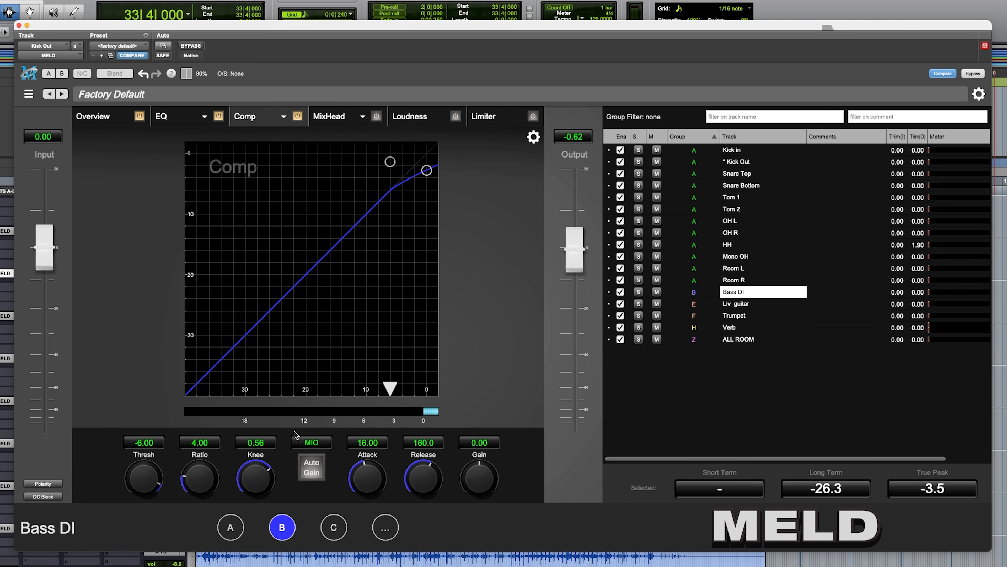
- Set the Bass DI compressor's attack to 6.48 and release to 18.87, and lower its threshold to -29.35 during playback
{"action": "left_click_drag", "start_coordinate": [372, 464], "coordinate": [363, 488]}
{"action": "left_click_drag", "start_coordinate": [426, 486], "coordinate": [412, 505]}
{"action": "key", "text": "space"}
{"action": "left_click_drag", "start_coordinate": [390, 388], "coordinate": [274, 390]}
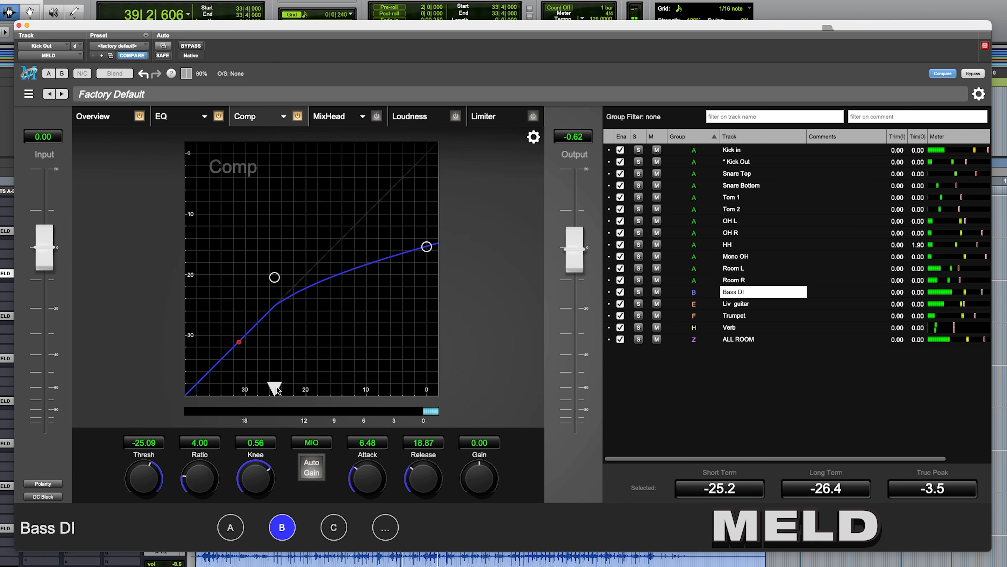
{"action": "scroll", "coordinate": [429, 560], "scroll_direction": "down", "scroll_amount": 5}
{"action": "scroll", "coordinate": [429, 560], "scroll_direction": "up", "scroll_amount": 5}
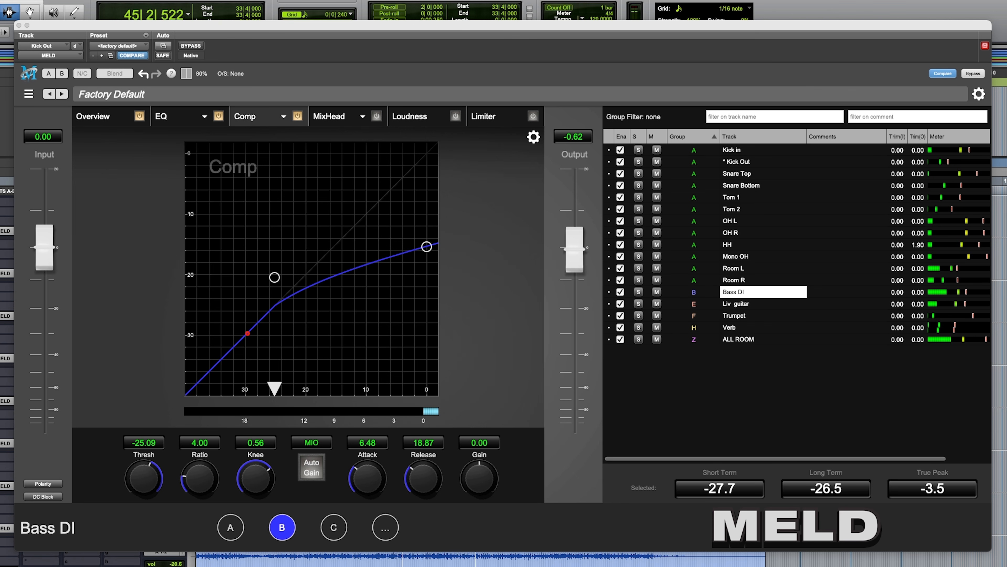
{"action": "key", "text": "space"}
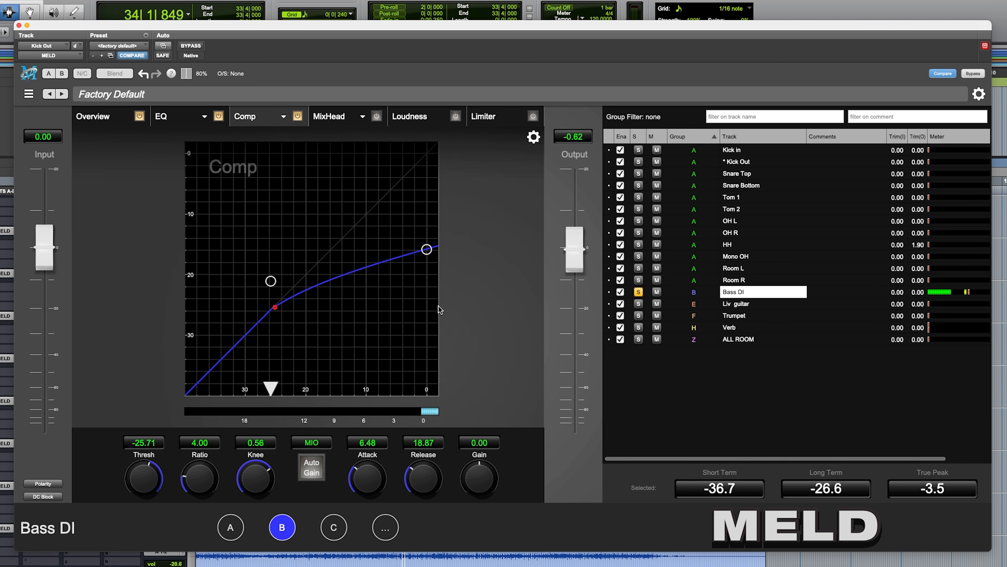
{"action": "left_click_drag", "start_coordinate": [274, 391], "coordinate": [253, 390]}
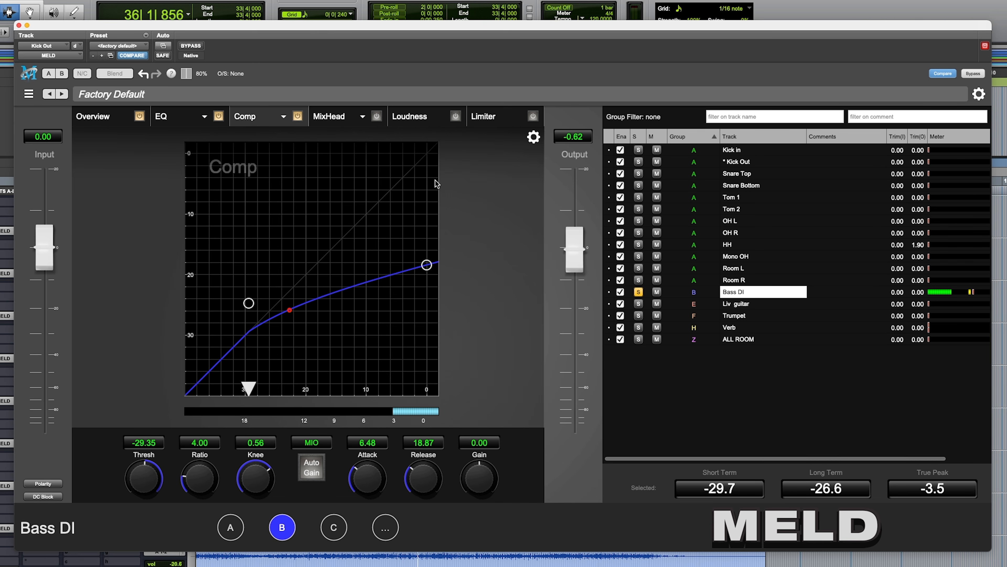
- Raise the Bass DI loudness to 8.40 and set its limiter threshold to -4.18 during playback
{"action": "left_click", "coordinate": [417, 117]}
{"action": "left_click_drag", "start_coordinate": [304, 309], "coordinate": [305, 238]}
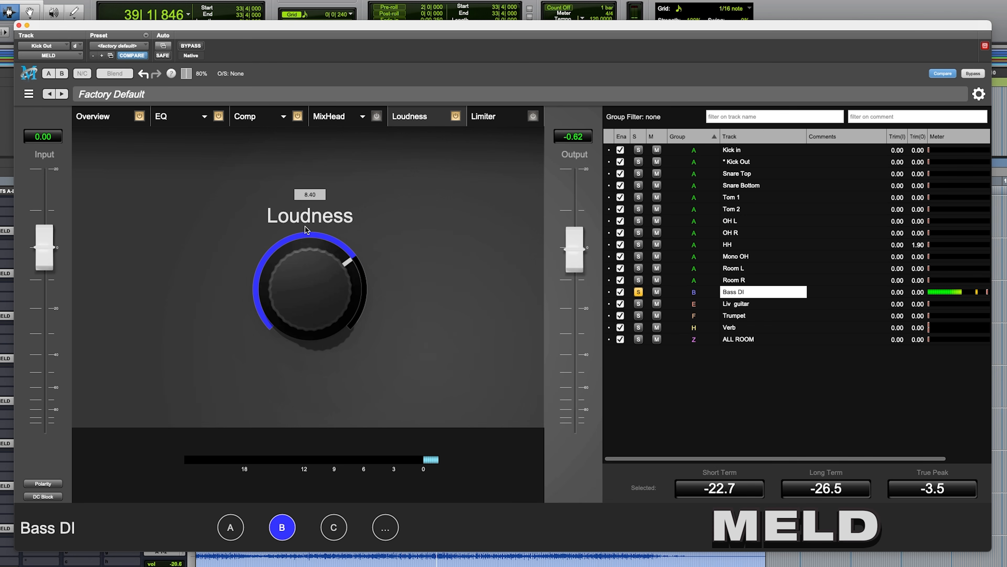
{"action": "left_click", "coordinate": [502, 124]}
{"action": "left_click_drag", "start_coordinate": [313, 303], "coordinate": [282, 321]}
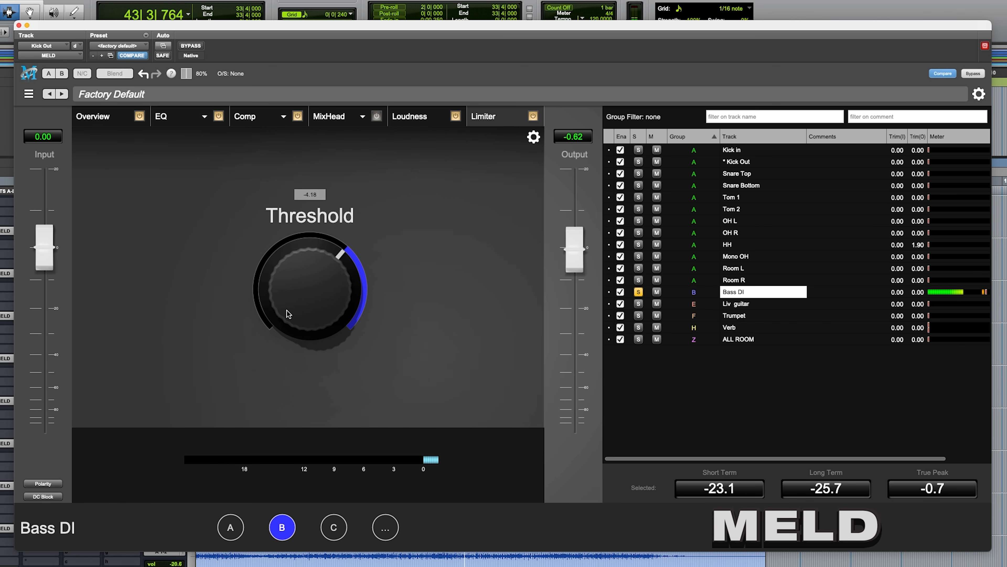
- Boost Bass DI EQ band 3 by 3.66 at 45.5 Hz and band 11 as a high shelf by 4.02 at 2.05 kHz
{"action": "left_click", "coordinate": [175, 122]}
{"action": "left_click_drag", "start_coordinate": [193, 276], "coordinate": [160, 254]}
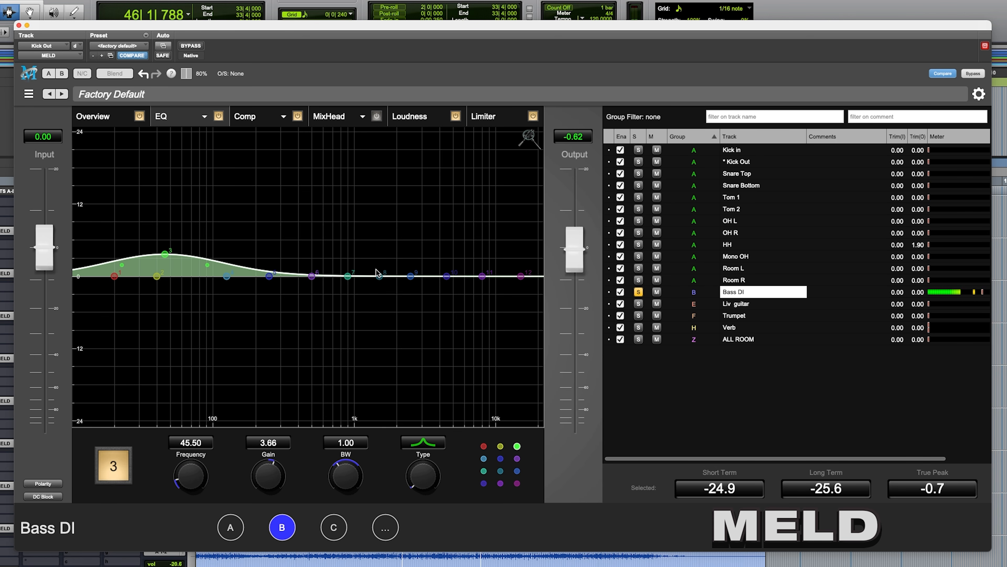
{"action": "left_click_drag", "start_coordinate": [482, 276], "coordinate": [399, 253]}
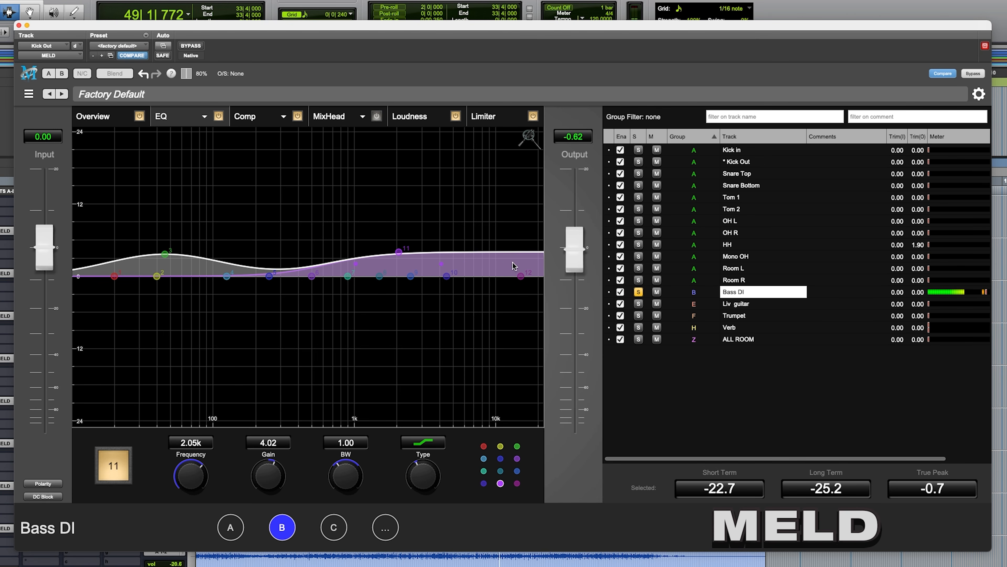
- Make Bass DI EQ band 12 a low-pass filter at 8.64 kHz and toggle the track's processing to compare in the mix
{"action": "left_click", "coordinate": [521, 275]}
{"action": "left_click_drag", "start_coordinate": [521, 275], "coordinate": [484, 270]}
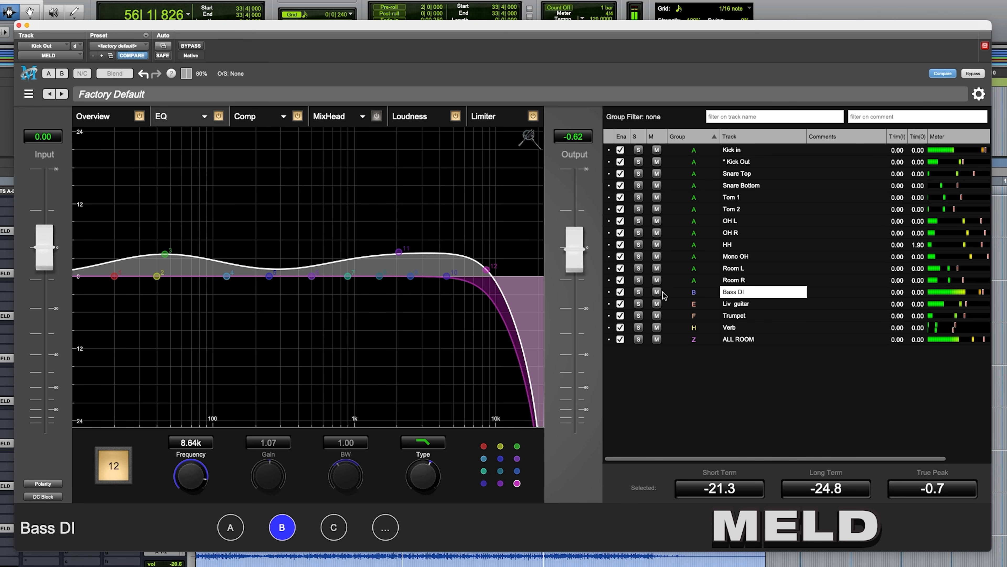
{"action": "left_click", "coordinate": [620, 293]}
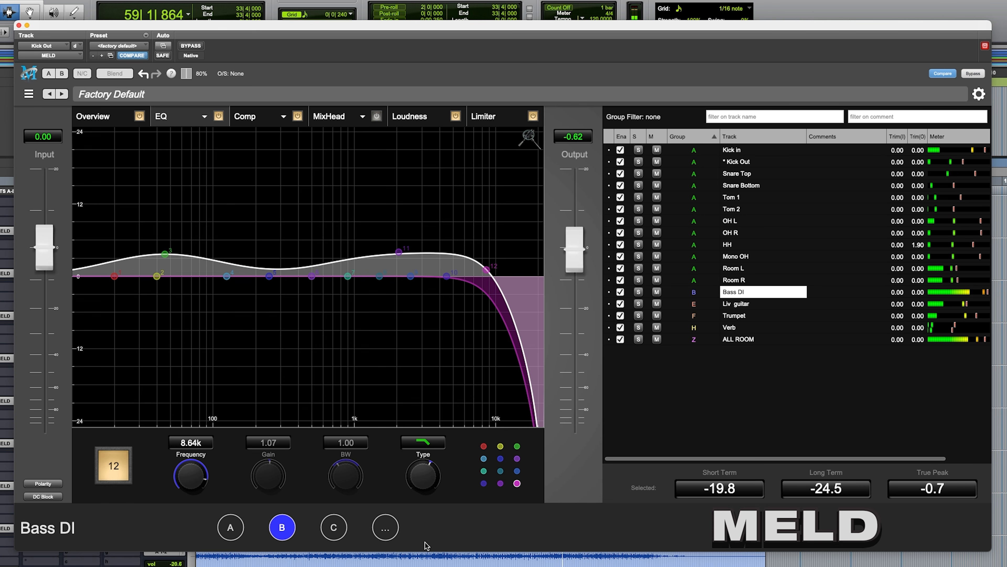
- Set Bass DI EQ band 7 to a 2.14 boost at 855.6 Hz during playback and lower the band 12 low-pass cutoff
{"action": "key", "text": "space"}
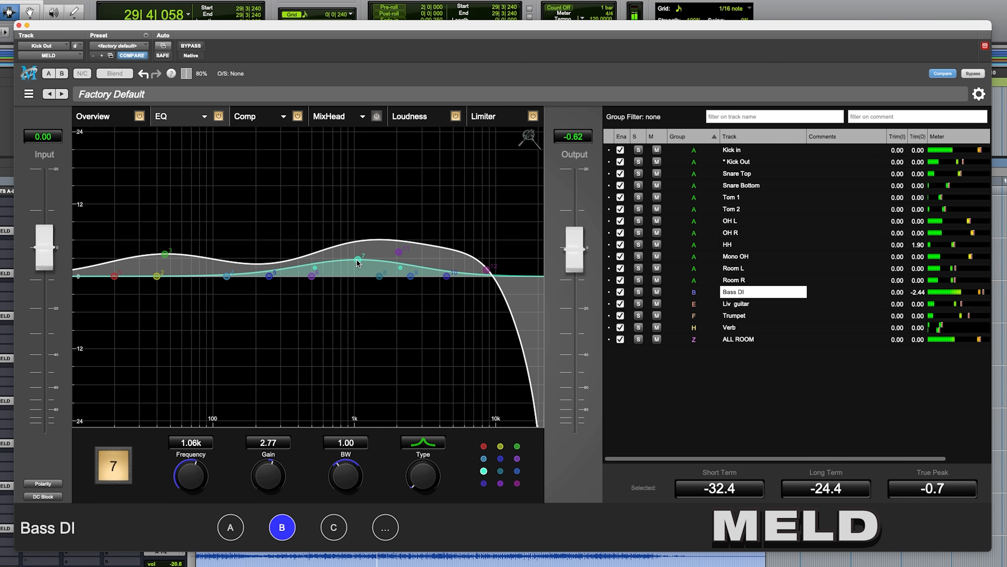
{"action": "left_click_drag", "start_coordinate": [357, 262], "coordinate": [345, 265]}
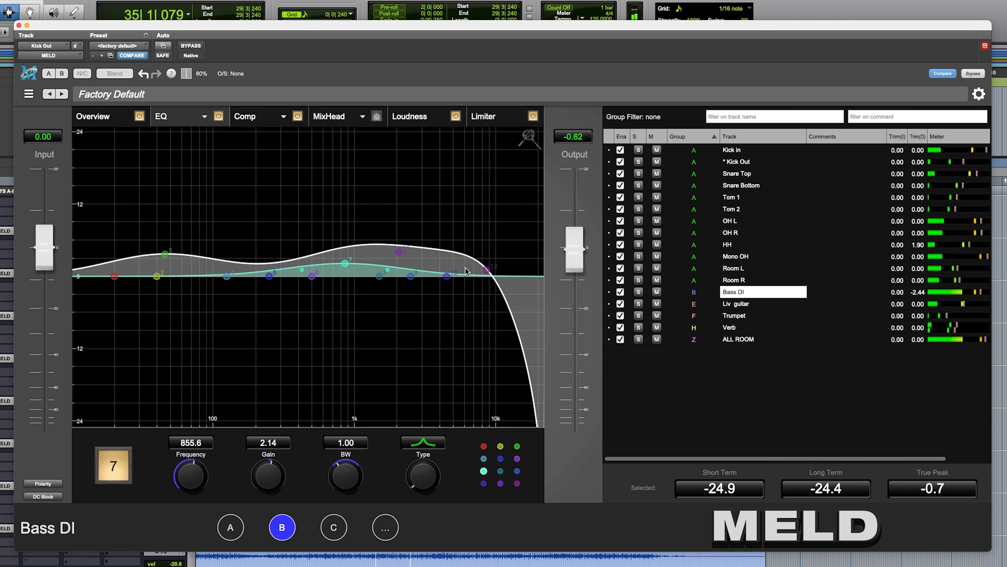
{"action": "left_click_drag", "start_coordinate": [487, 271], "coordinate": [466, 277]}
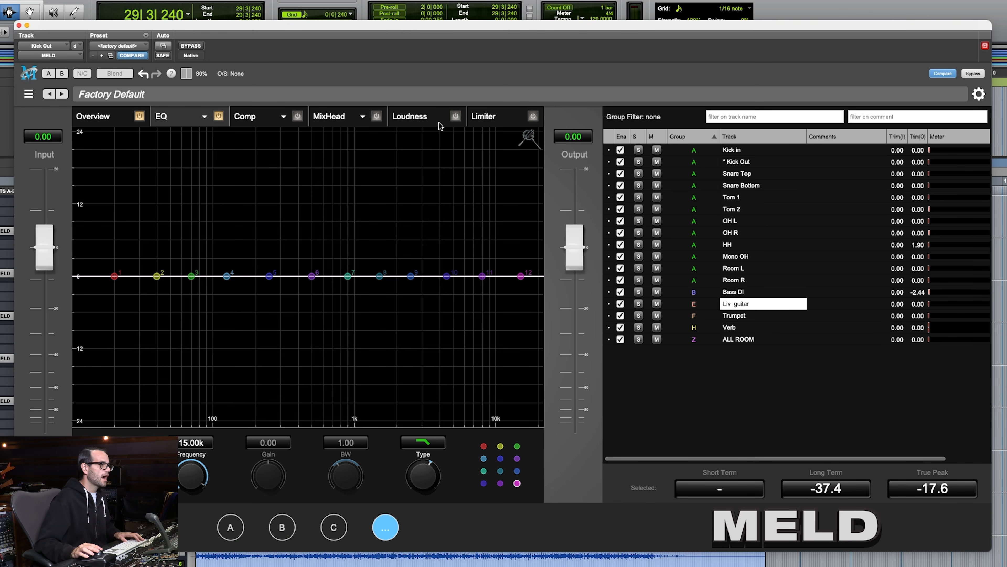
- Set the Liv guitar track's limiter threshold to -9.55 while the song plays, and stop playback
{"action": "left_click", "coordinate": [503, 125]}
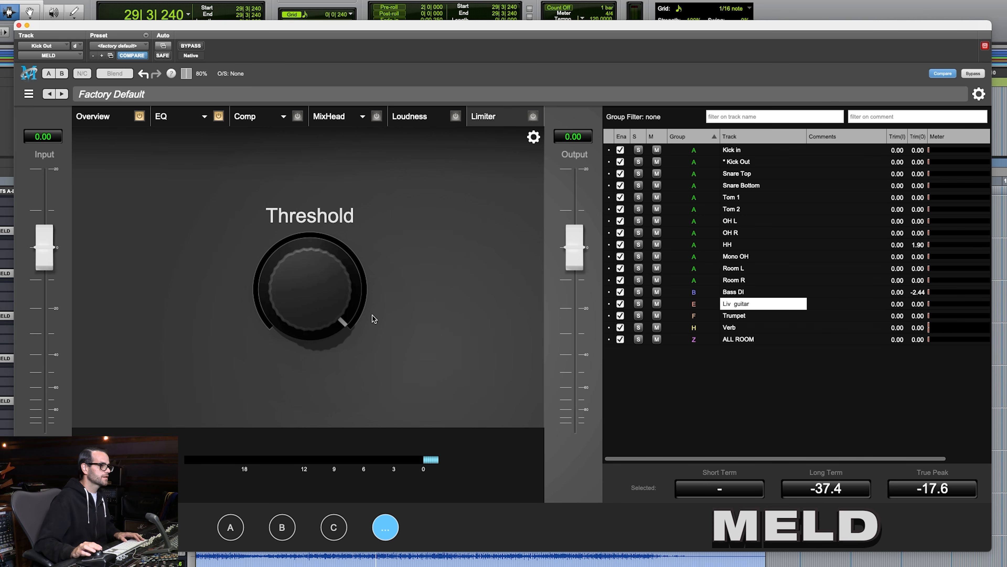
{"action": "key", "text": "space"}
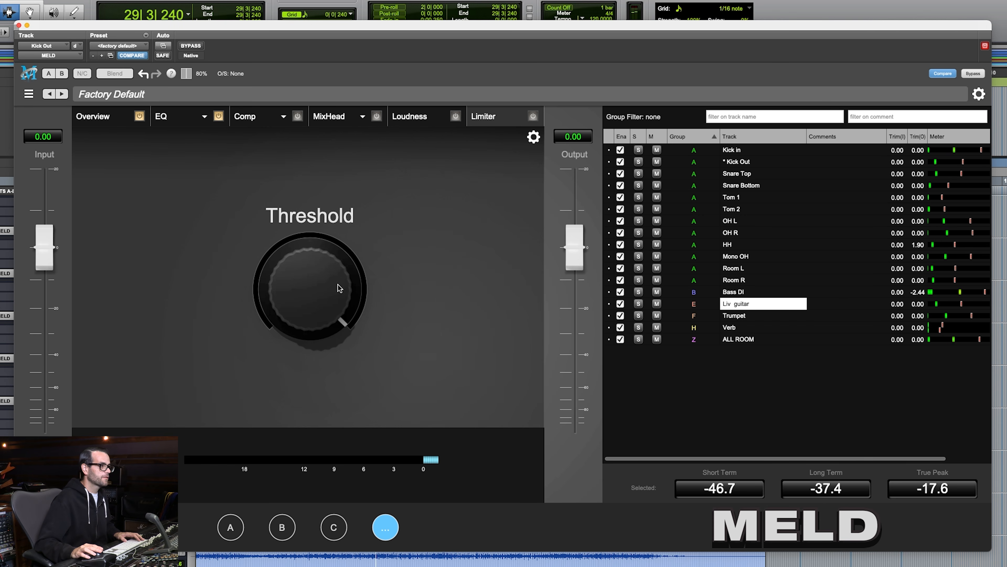
{"action": "left_click_drag", "start_coordinate": [334, 269], "coordinate": [308, 351]}
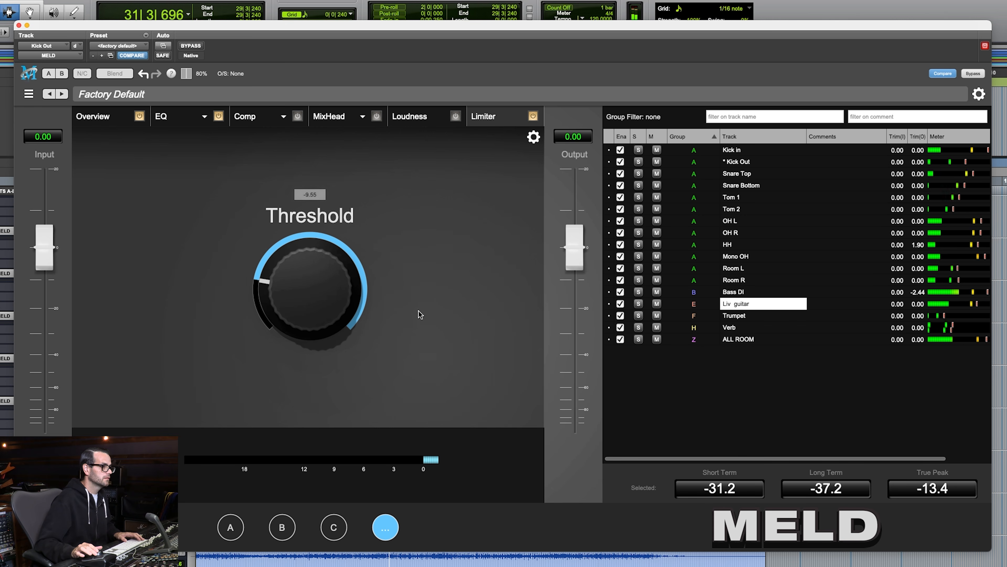
{"action": "key", "text": "space"}
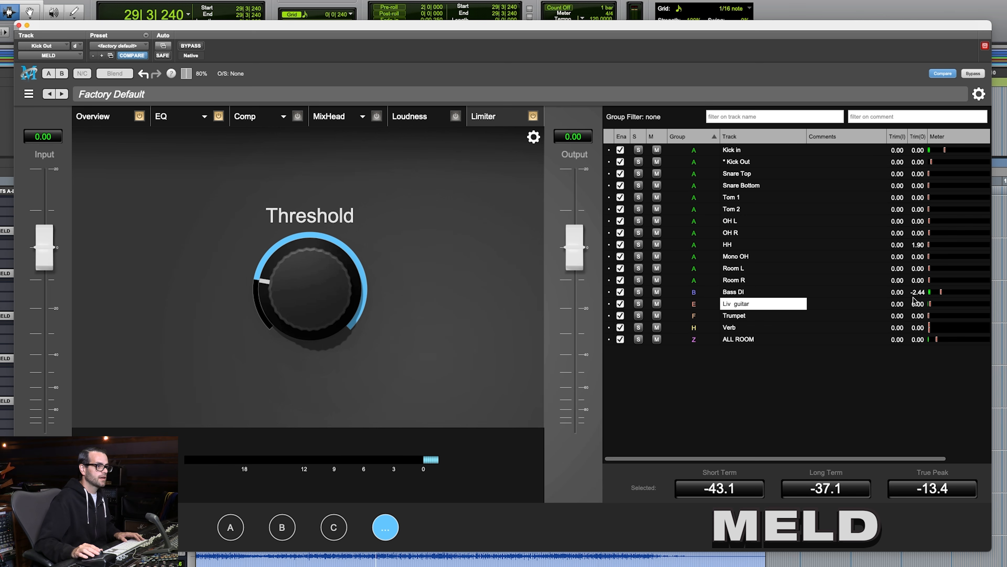
- Lower the Liv guitar track's output level to -10.23, fine-tuning it during playback
{"action": "left_click_drag", "start_coordinate": [576, 246], "coordinate": [574, 281]}
{"action": "key", "text": "space"}
{"action": "mouse_move", "coordinate": [574, 283]}
{"action": "left_mouse_down"}
{"action": "mouse_move", "coordinate": [576, 273]}
{"action": "mouse_move", "coordinate": [573, 281]}
{"action": "left_mouse_up"}
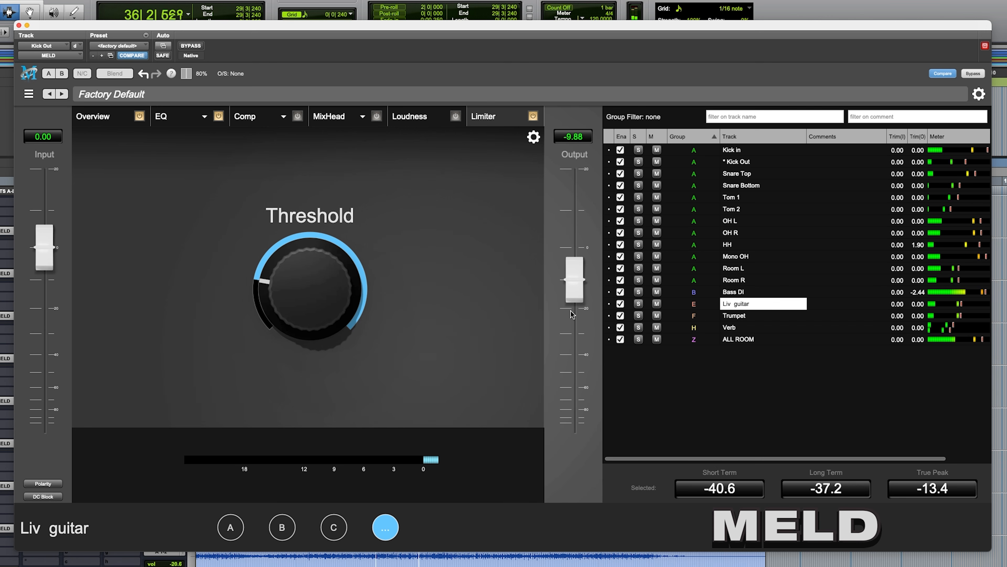
{"action": "left_click_drag", "start_coordinate": [579, 279], "coordinate": [577, 283]}
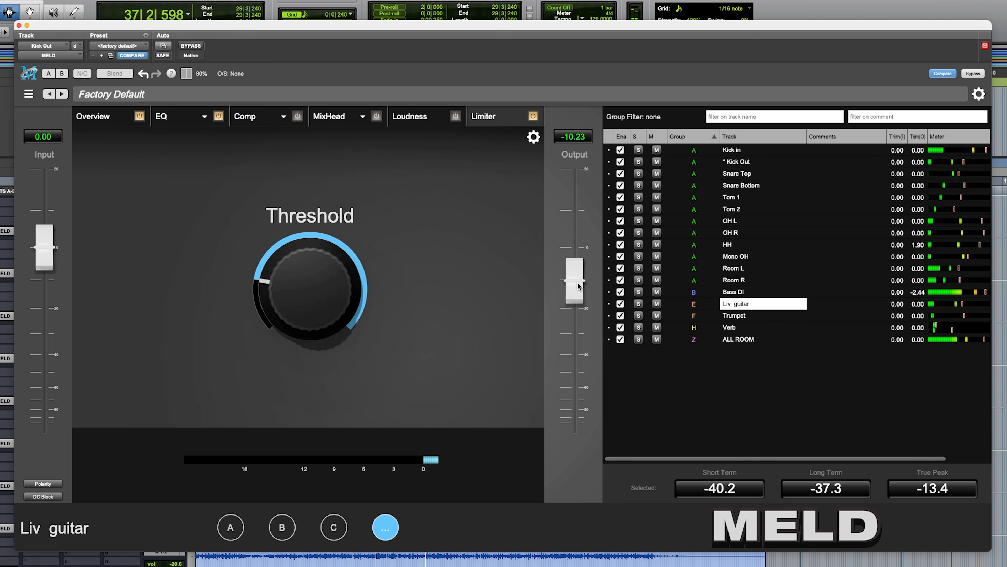
{"action": "key", "text": "space"}
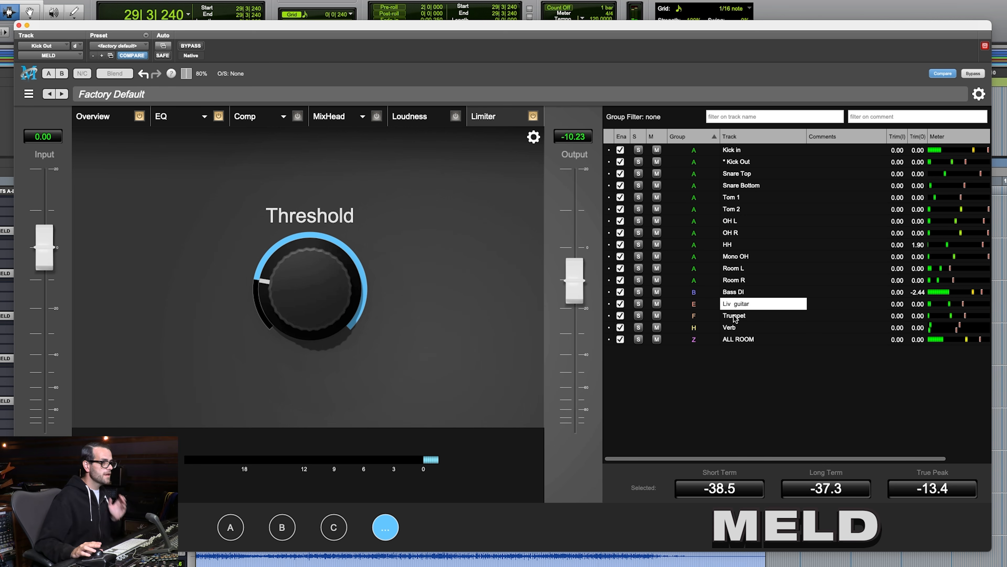
- Set the Trumpet track's compressor to a ratio of 4.00, knee of 1.00 and threshold of -25.57
{"action": "left_click", "coordinate": [733, 315]}
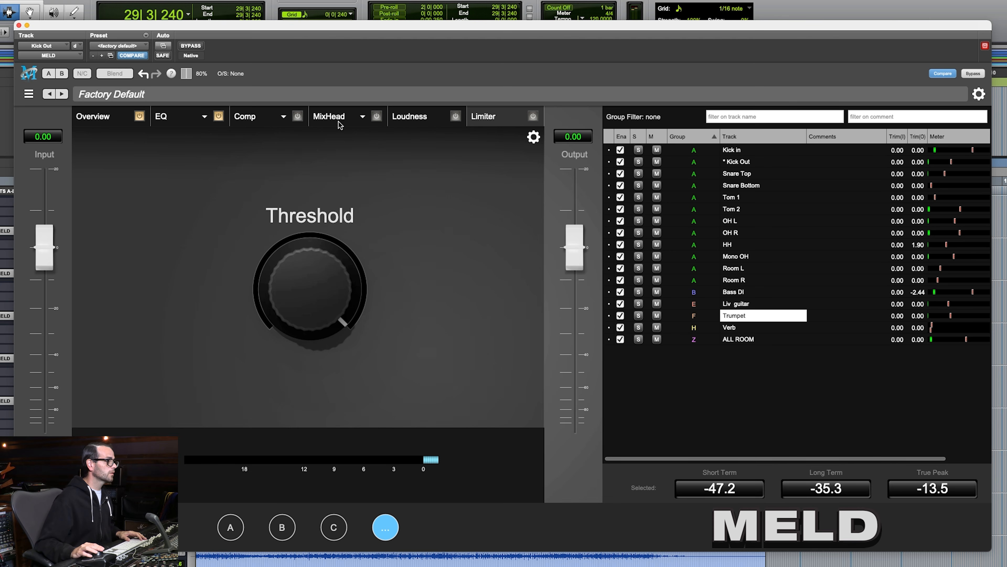
{"action": "left_click", "coordinate": [258, 117]}
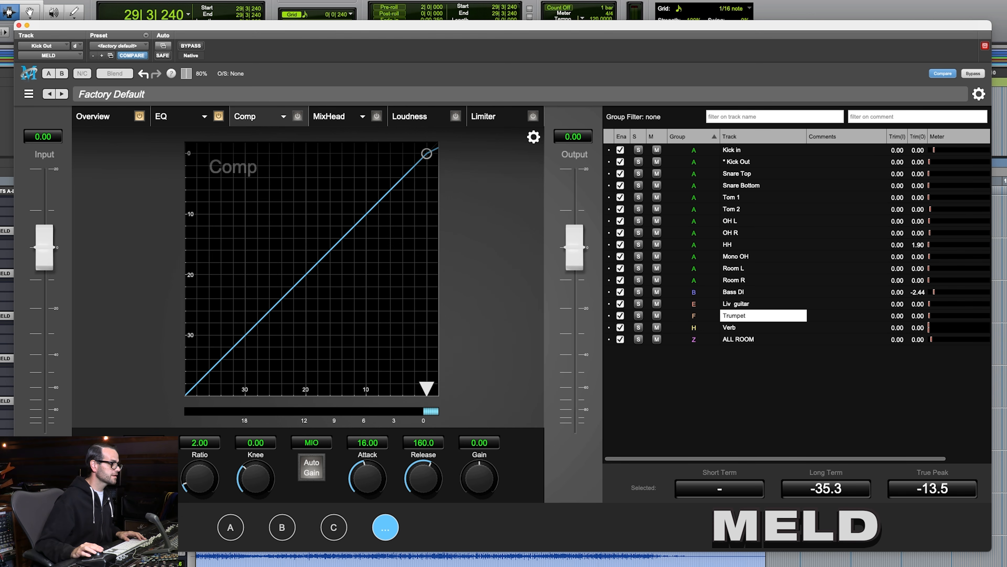
{"action": "type", "text": "4"}
{"action": "key", "text": "Return"}
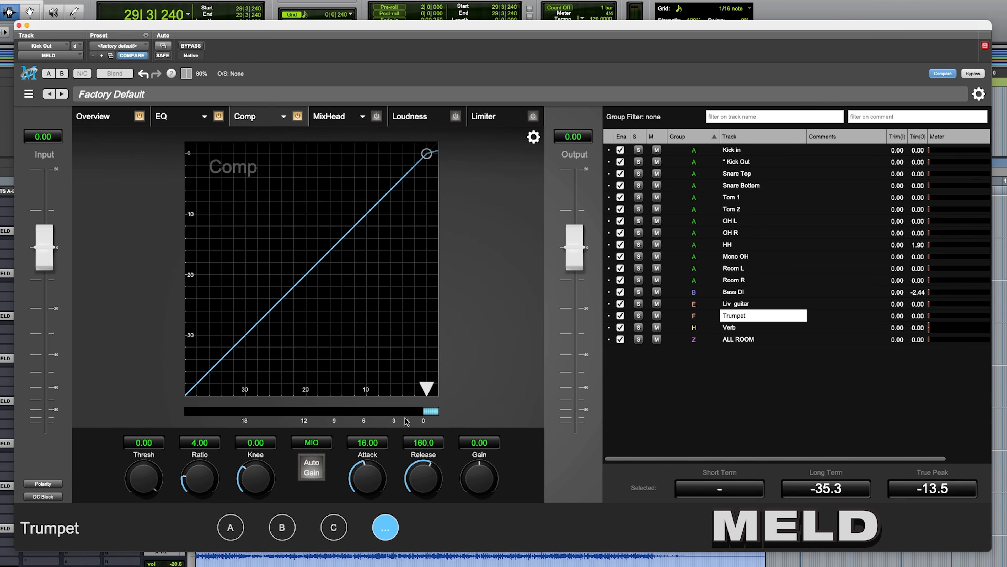
{"action": "left_click_drag", "start_coordinate": [428, 390], "coordinate": [364, 393]}
{"action": "left_click_drag", "start_coordinate": [255, 476], "coordinate": [257, 413]}
{"action": "left_click_drag", "start_coordinate": [371, 389], "coordinate": [277, 397]}
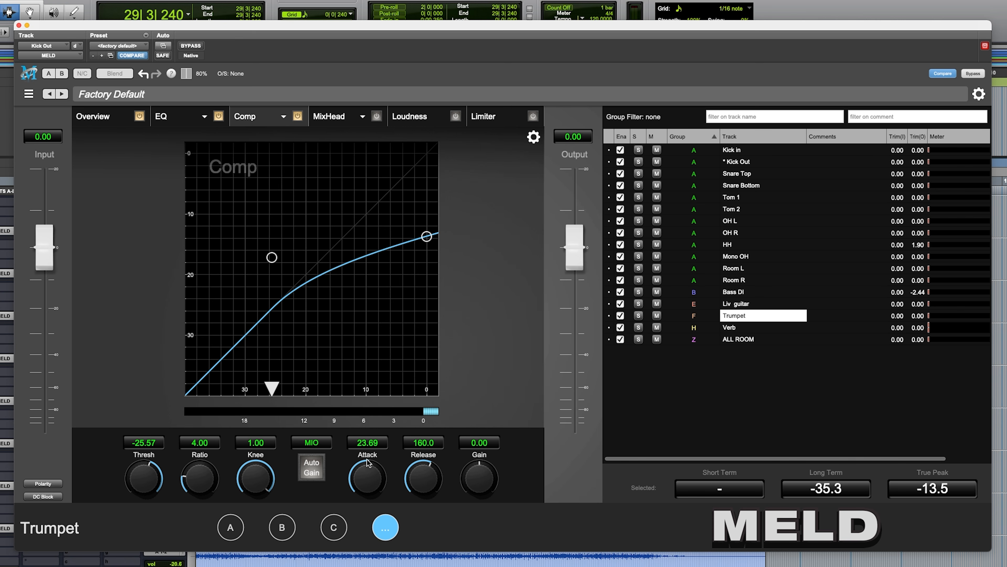
- Set the Trumpet track's compressor attack to 41.66, release to 176.8 and threshold to -36.94, fine-tuning the threshold during playback
{"action": "left_click_drag", "start_coordinate": [368, 456], "coordinate": [421, 452]}
{"action": "left_click_drag", "start_coordinate": [272, 388], "coordinate": [210, 388]}
{"action": "key", "text": "space"}
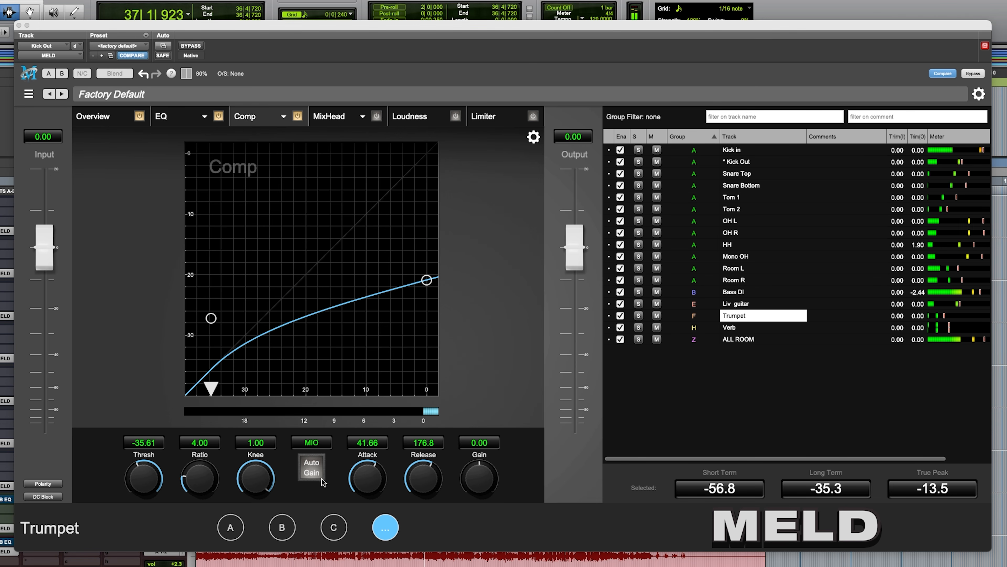
{"action": "left_click_drag", "start_coordinate": [204, 386], "coordinate": [203, 388]}
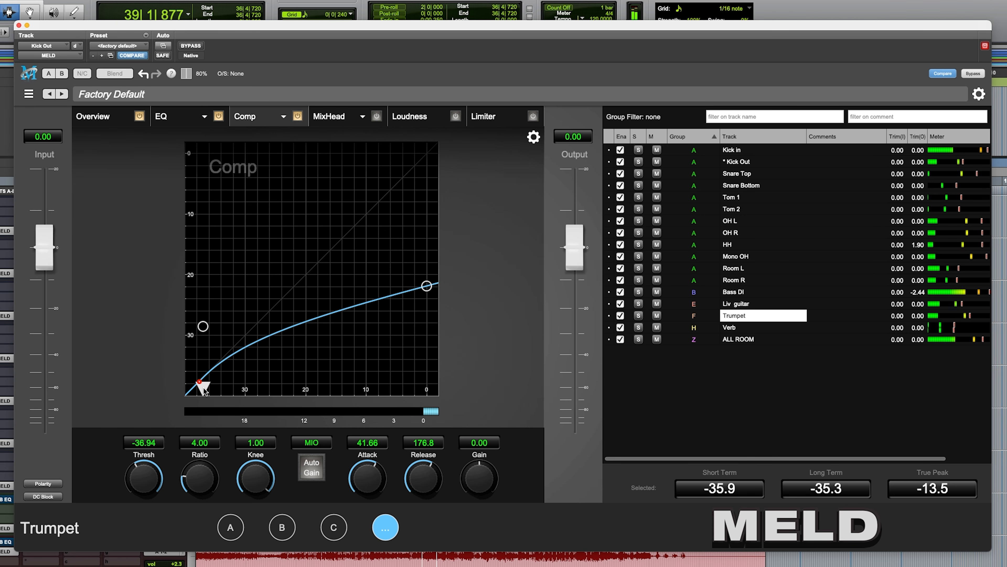
{"action": "key", "text": "space"}
- Set the Trumpet compressor's gain to 2.88 and its threshold to -37.38 while the song plays, and stop playback
{"action": "left_click_drag", "start_coordinate": [479, 494], "coordinate": [479, 484]}
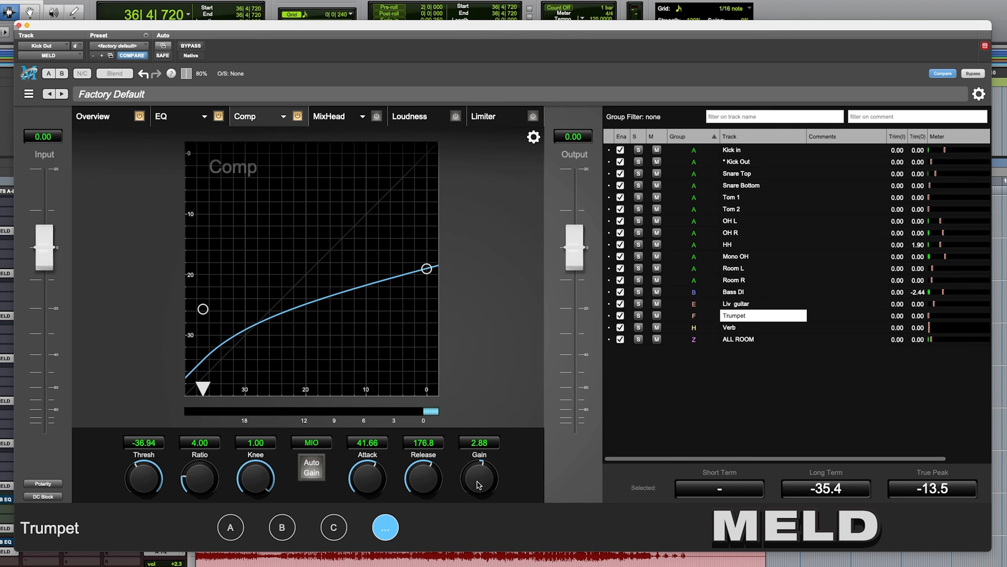
{"action": "key", "text": "space"}
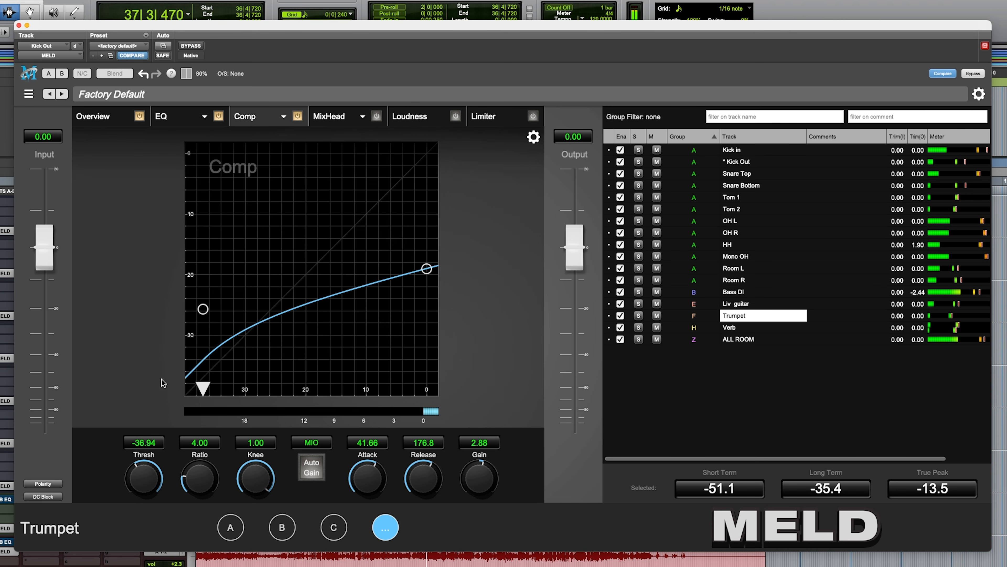
{"action": "left_click_drag", "start_coordinate": [199, 391], "coordinate": [196, 391]}
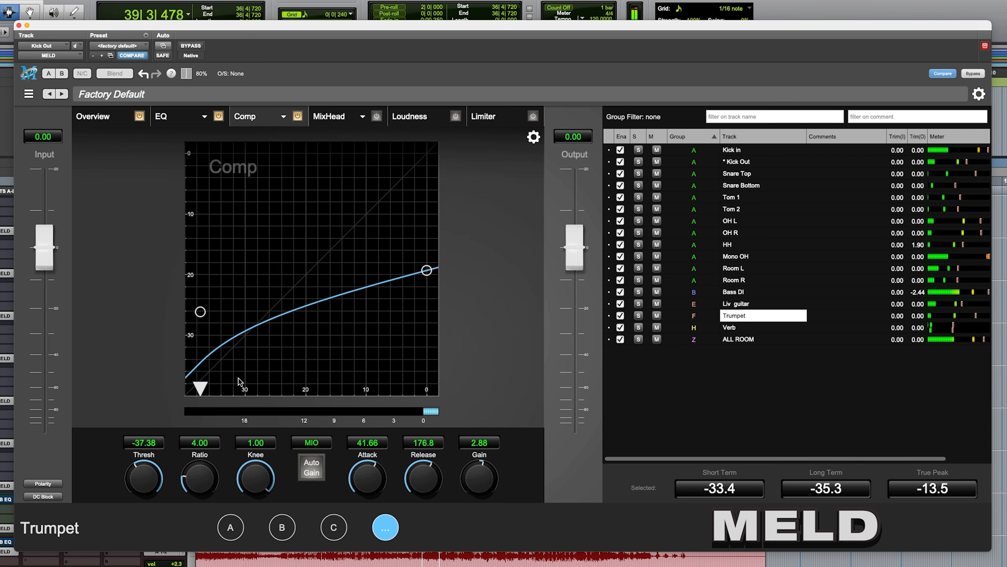
{"action": "key", "text": "space"}
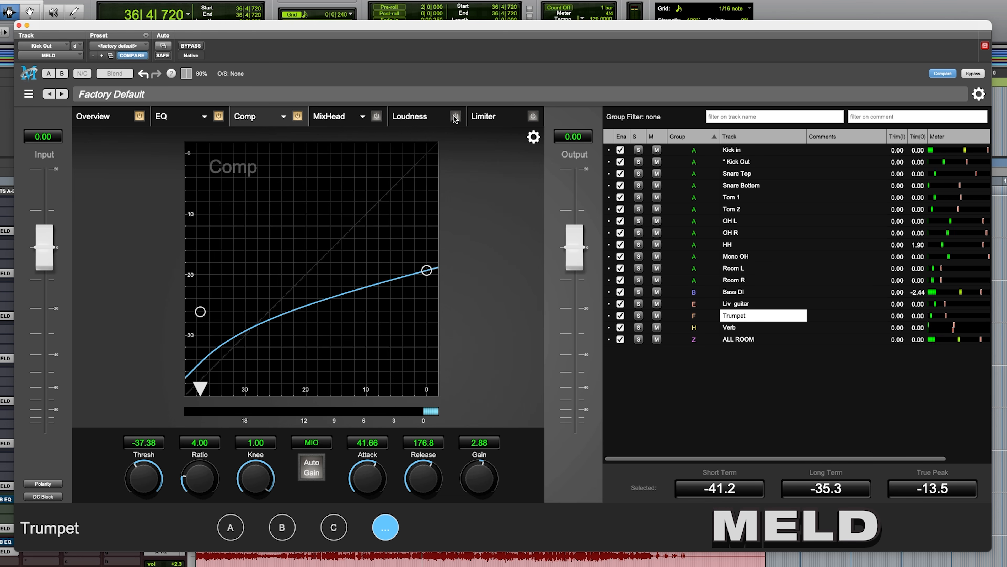
- Lower the Trumpet track's limiter threshold and audition the result in playback
{"action": "left_click", "coordinate": [486, 118]}
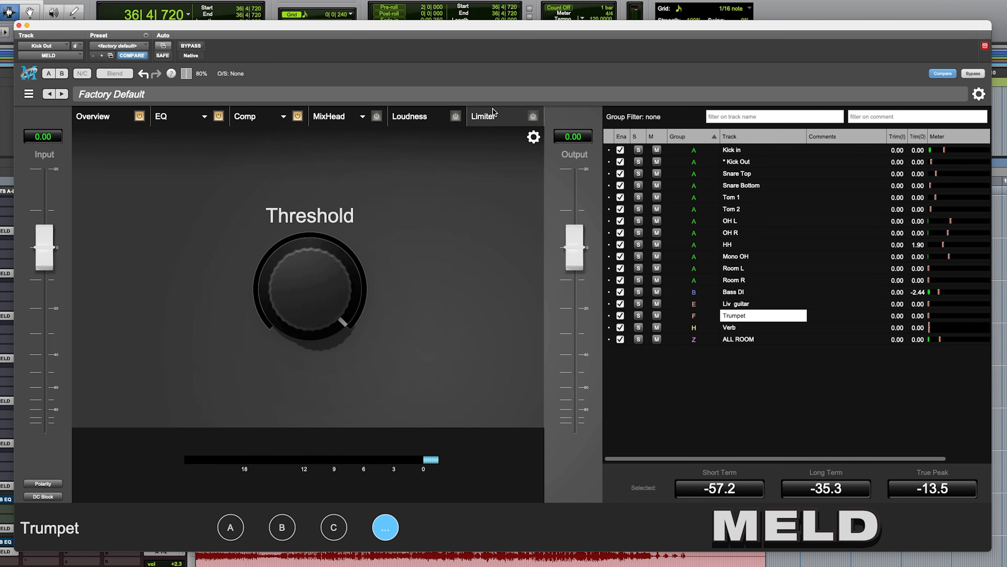
{"action": "mouse_move", "coordinate": [310, 280]}
{"action": "left_mouse_down"}
{"action": "mouse_move", "coordinate": [301, 303]}
{"action": "mouse_move", "coordinate": [304, 277]}
{"action": "left_mouse_up"}
{"action": "key", "text": "space"}
{"action": "key", "text": "space"}
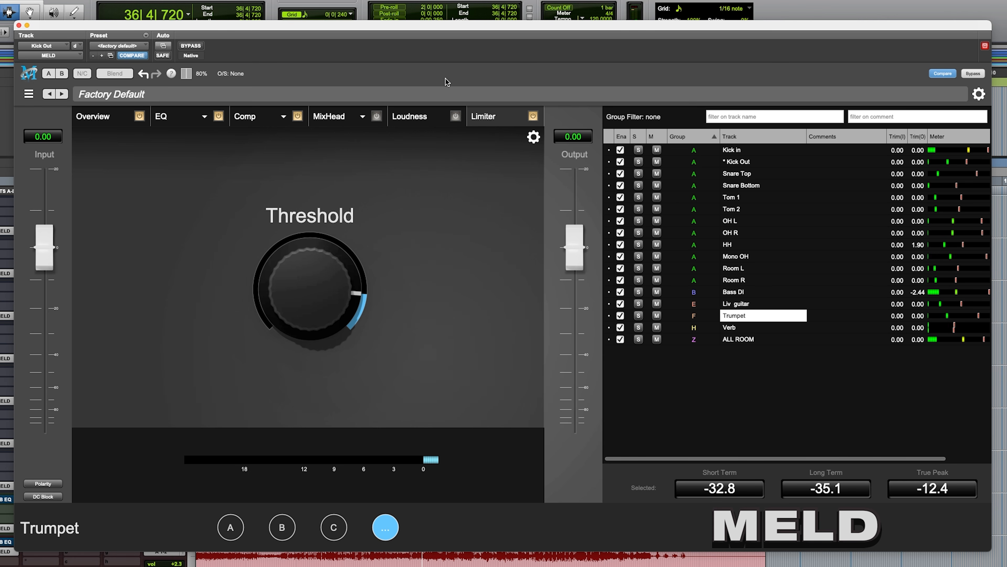
- Set the Trumpet track's MixHead tape saturation HF Adjust to -4.20 and play the song
{"action": "left_click", "coordinate": [352, 117]}
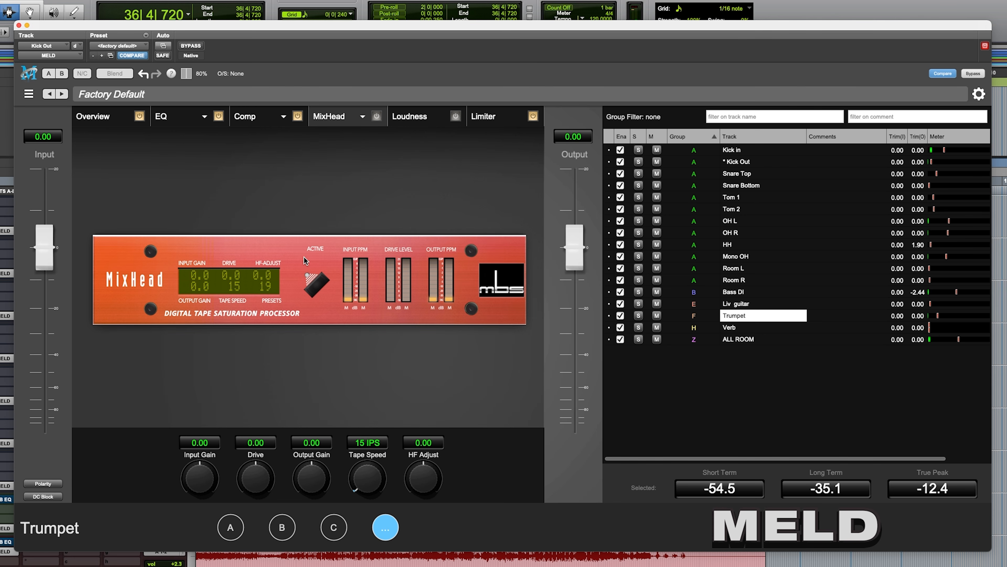
{"action": "left_click_drag", "start_coordinate": [255, 278], "coordinate": [262, 317]}
{"action": "key", "text": "space"}
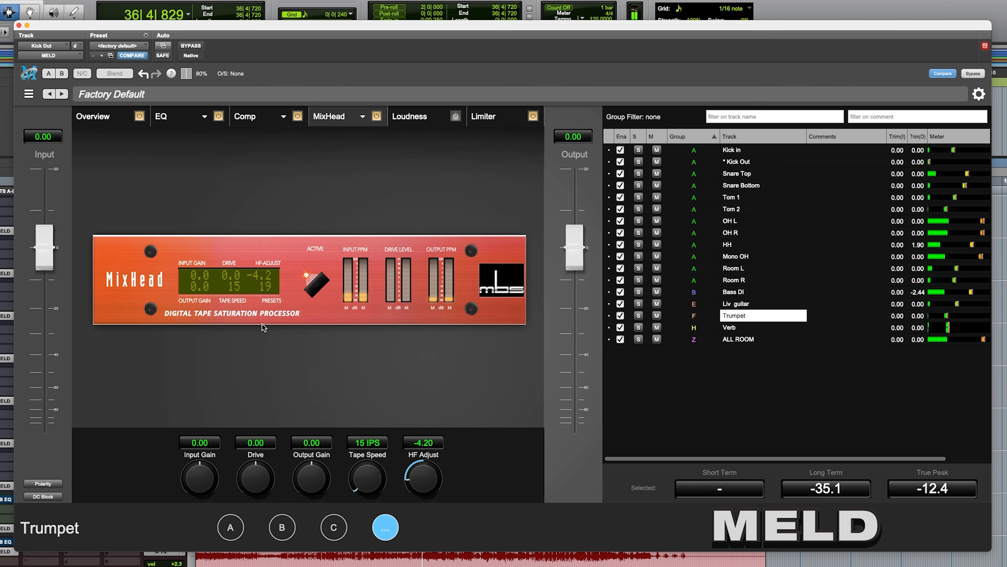
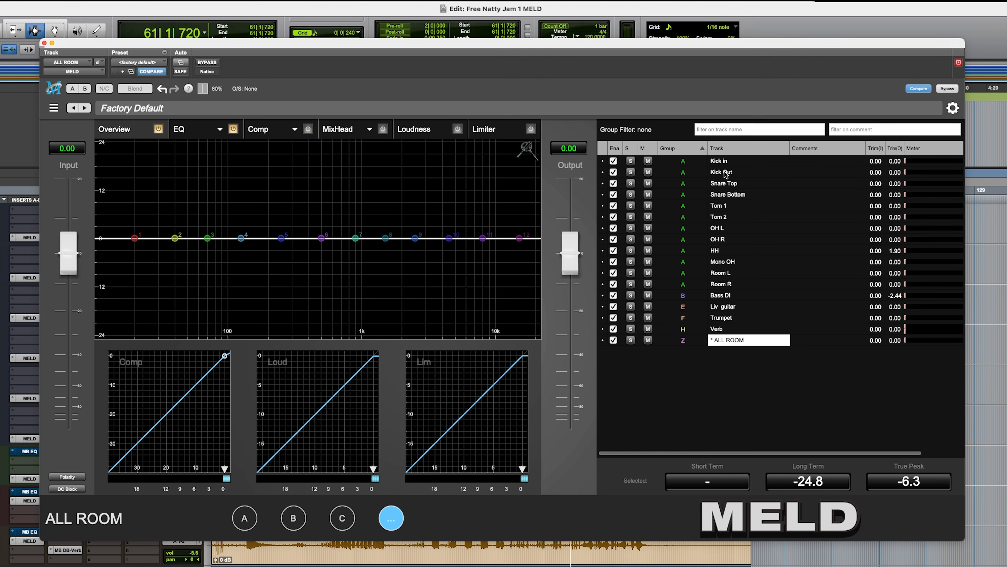
- Disable MELD on every track, from the drum group through ALL ROOM, and play the unprocessed mix
{"action": "left_click", "coordinate": [613, 161]}
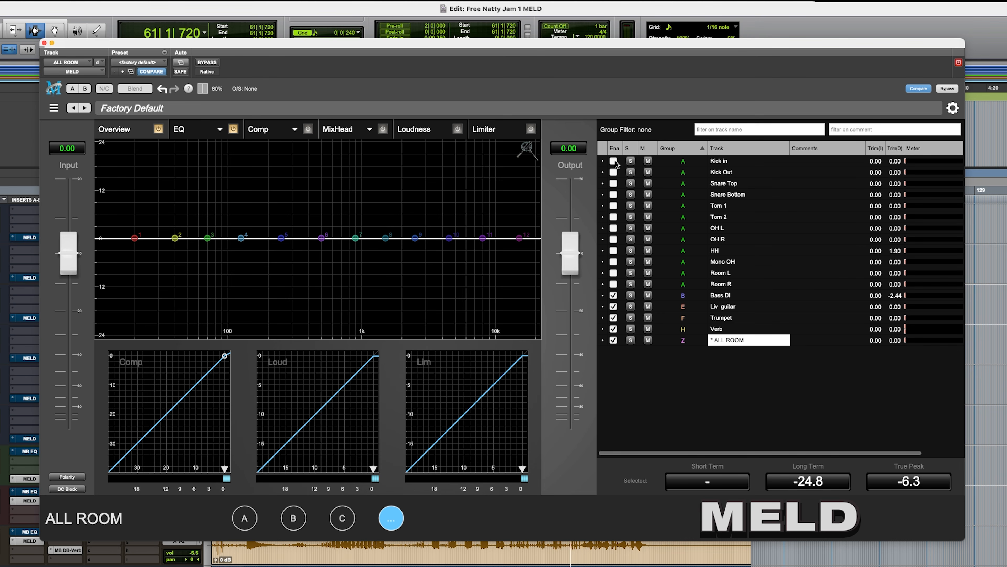
{"action": "left_click", "coordinate": [614, 295]}
{"action": "left_click", "coordinate": [613, 307]}
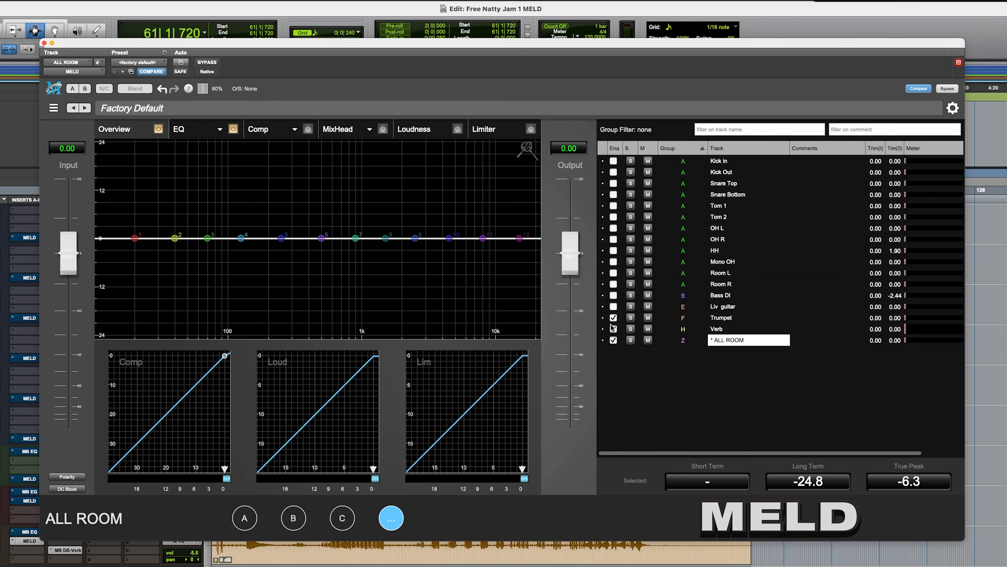
{"action": "left_click", "coordinate": [613, 317]}
{"action": "left_click", "coordinate": [613, 329]}
{"action": "left_click", "coordinate": [613, 340]}
{"action": "key", "text": "space"}
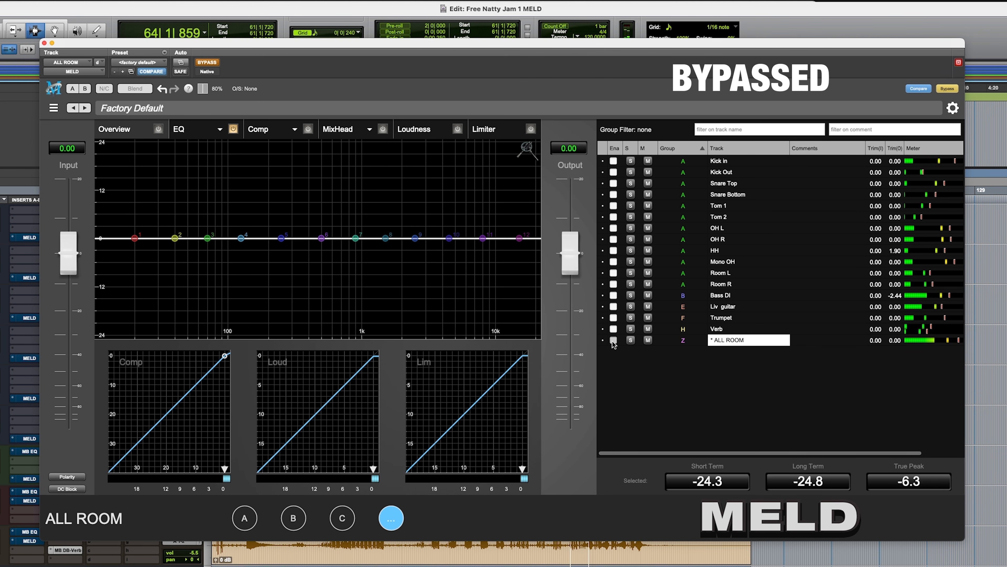
- Re-enable MELD on ALL ROOM, Verb, Trumpet, Liv guitar, Bass DI and the drum group for comparison during playback
{"action": "left_click", "coordinate": [614, 340]}
{"action": "left_click_drag", "start_coordinate": [614, 333], "coordinate": [618, 296]}
{"action": "left_click", "coordinate": [615, 294]}
{"action": "left_click", "coordinate": [615, 283]}
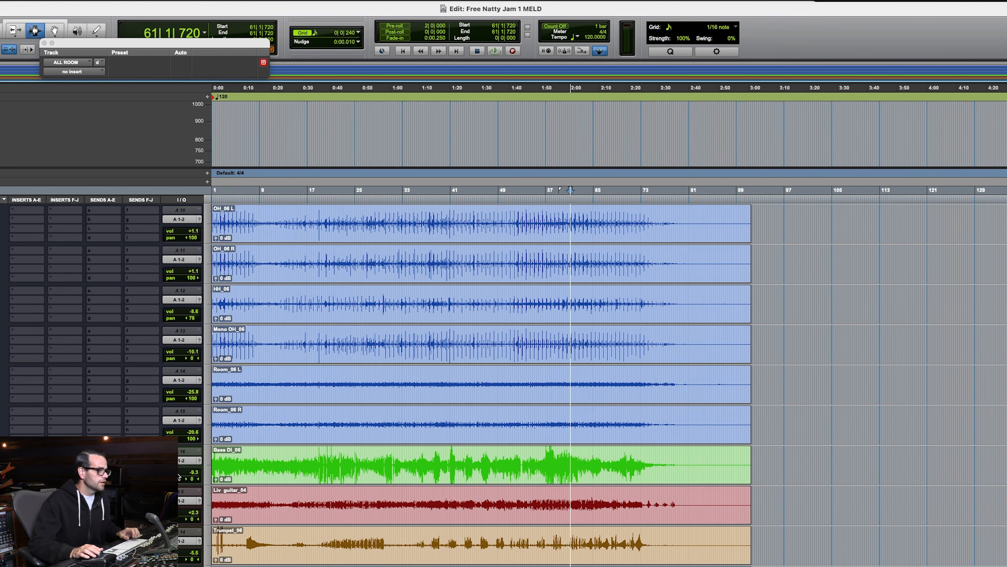
- Insert the MELD plug-in in the Inserts F-J section of all tracks and dismiss the New Memory Location dialog
{"action": "scroll", "coordinate": [311, 333], "scroll_direction": "down", "scroll_amount": 3}
{"action": "scroll", "coordinate": [310, 332], "scroll_direction": "up", "scroll_amount": 10}
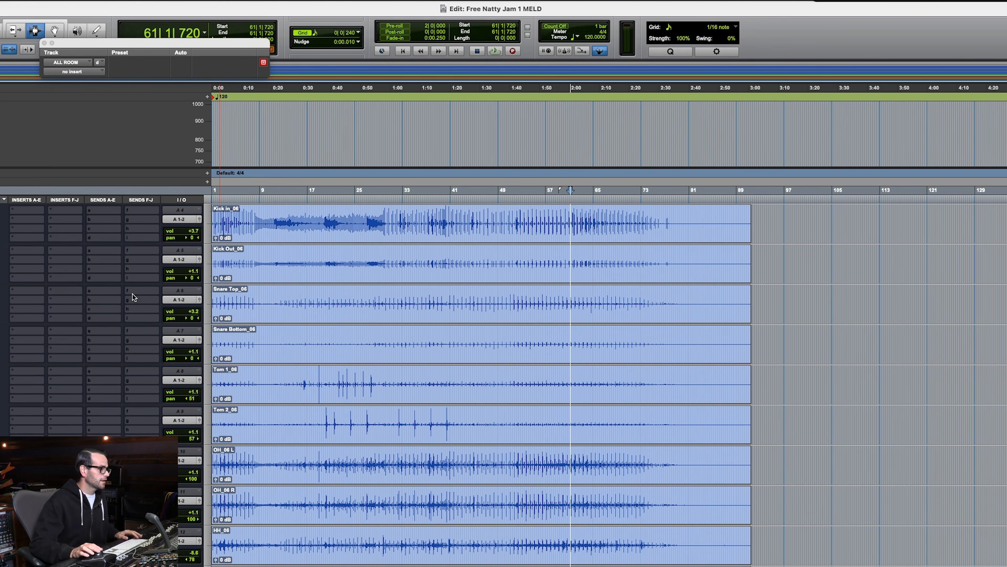
{"action": "left_click", "coordinate": [61, 226]}
{"action": "left_click", "coordinate": [74, 212]}
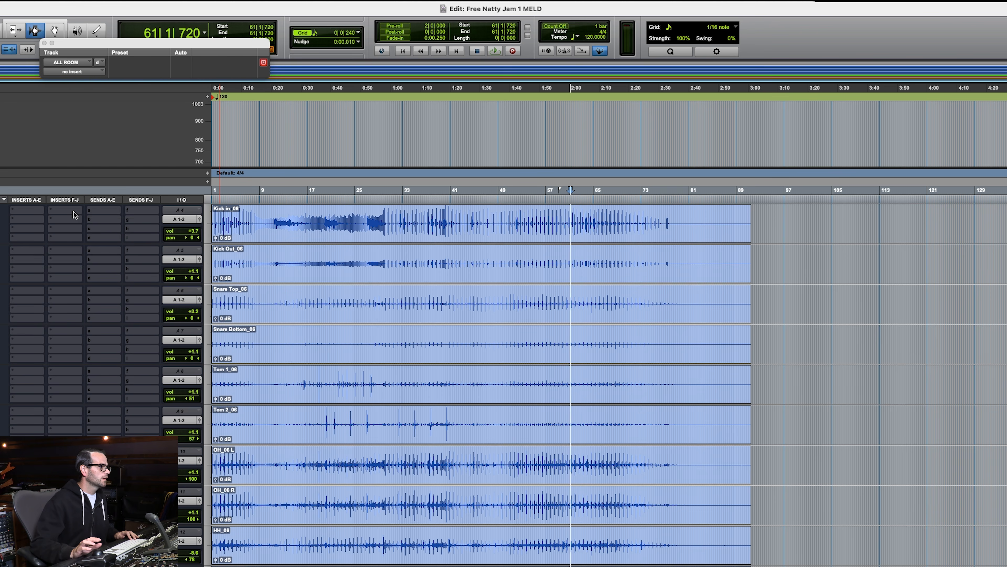
{"action": "type", "text": "meld"}
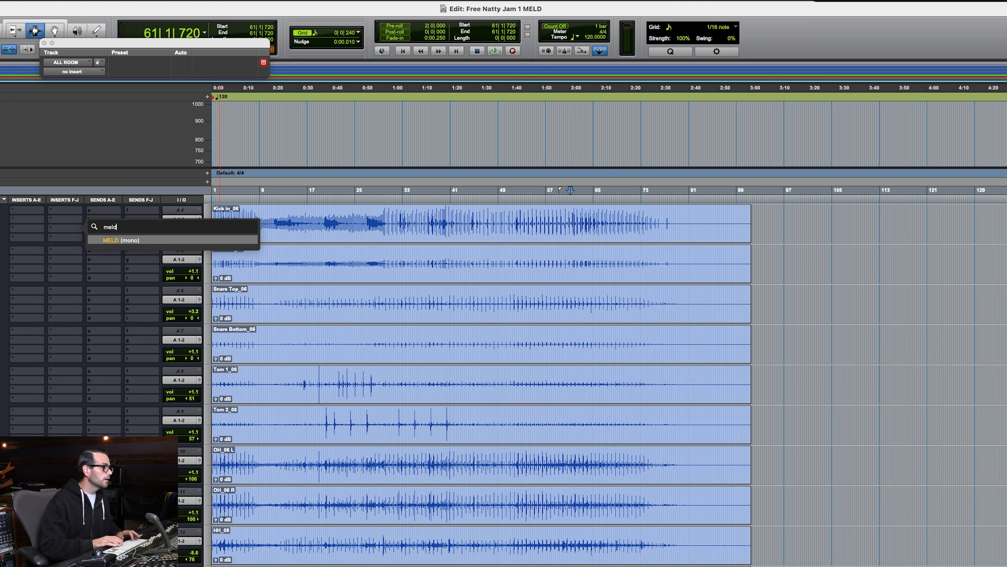
{"action": "key", "text": "Return"}
{"action": "key", "text": "Return"}
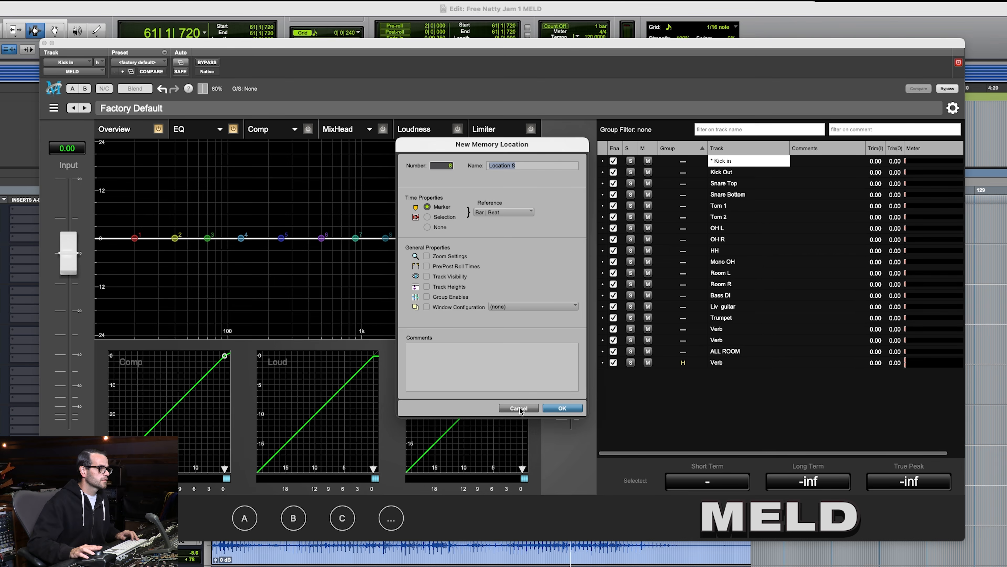
{"action": "key", "text": "Return"}
- Select all tracks in MELD's track list, from Verb to ALL ROOM, and assign them to group A
{"action": "scroll", "coordinate": [225, 556], "scroll_direction": "down", "scroll_amount": 5}
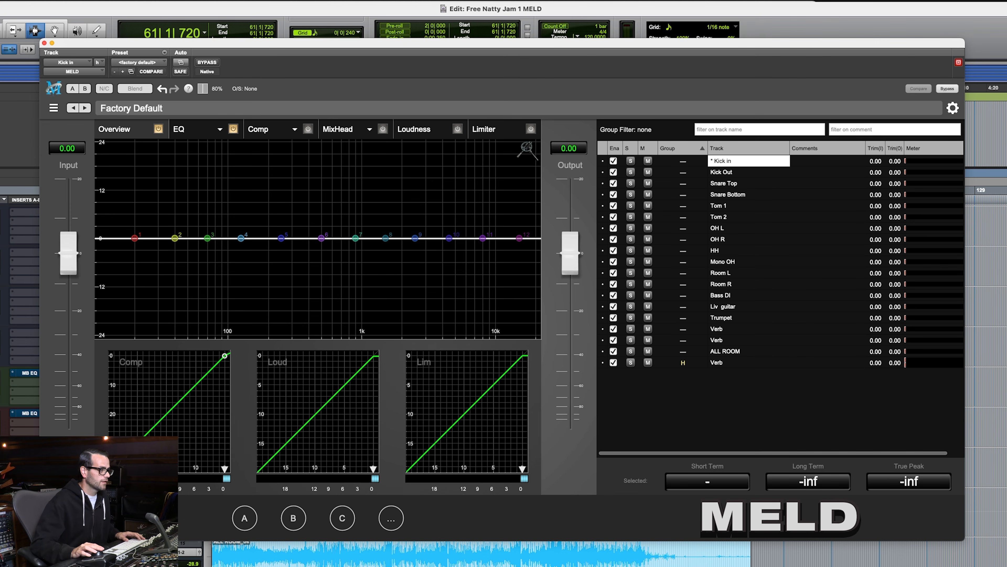
{"action": "scroll", "coordinate": [403, 550], "scroll_direction": "up", "scroll_amount": 5}
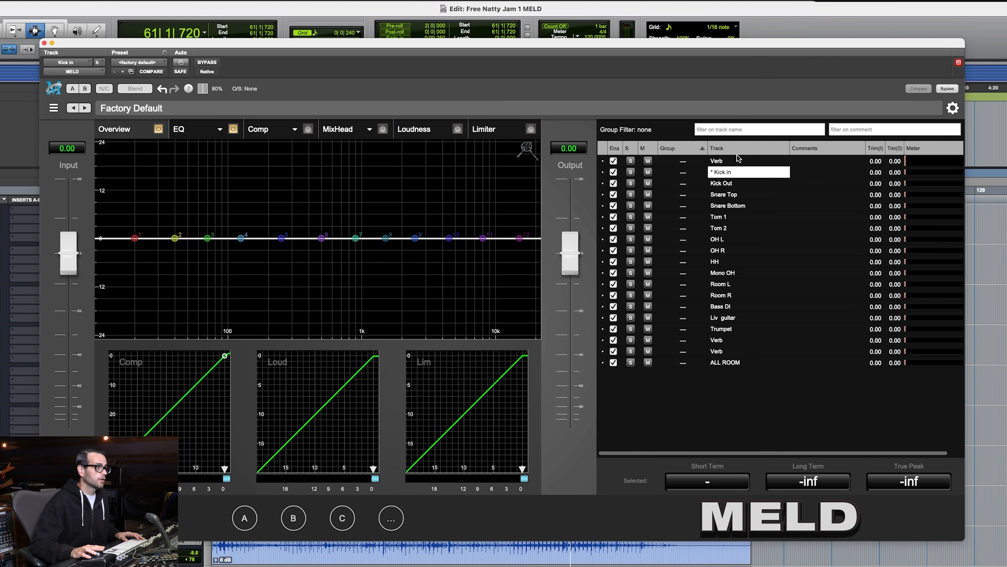
{"action": "left_click", "coordinate": [603, 161]}
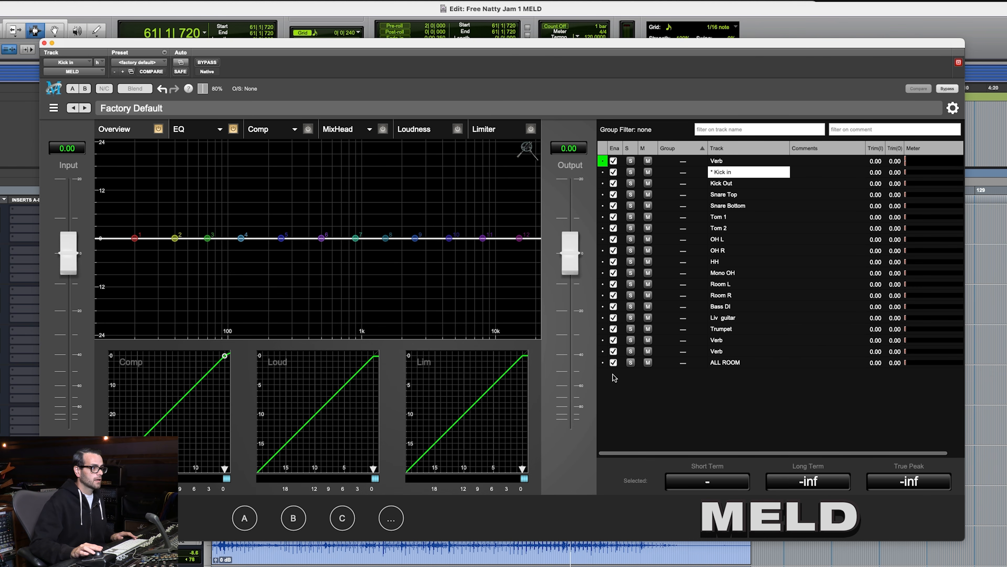
{"action": "left_click", "coordinate": [603, 362], "text": "shift"}
{"action": "left_click", "coordinate": [244, 519]}
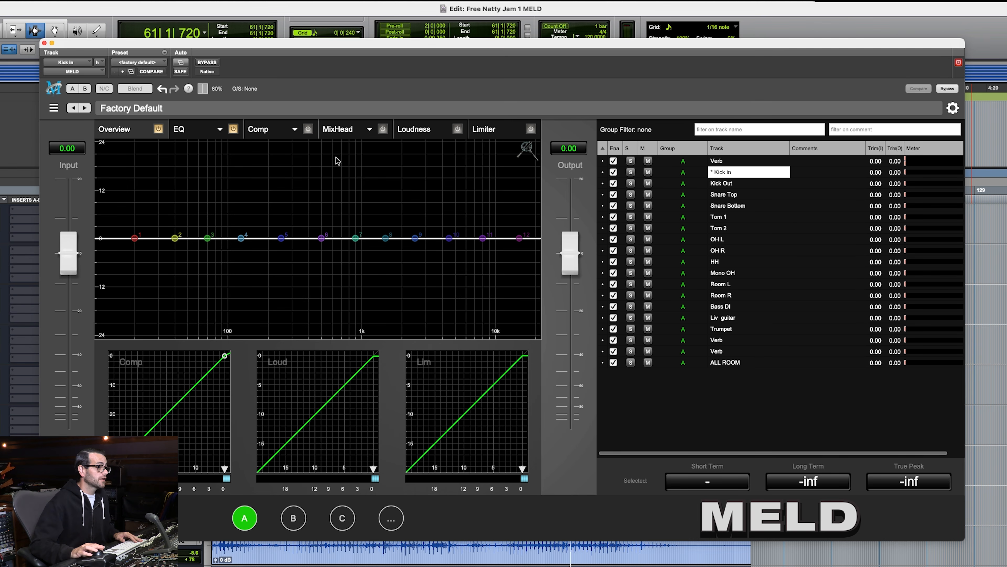
- Set group A's compressor to a ratio of 2.17, attack of 31.45, release of 104.2 and threshold of -8.17
{"action": "left_click", "coordinate": [266, 128]}
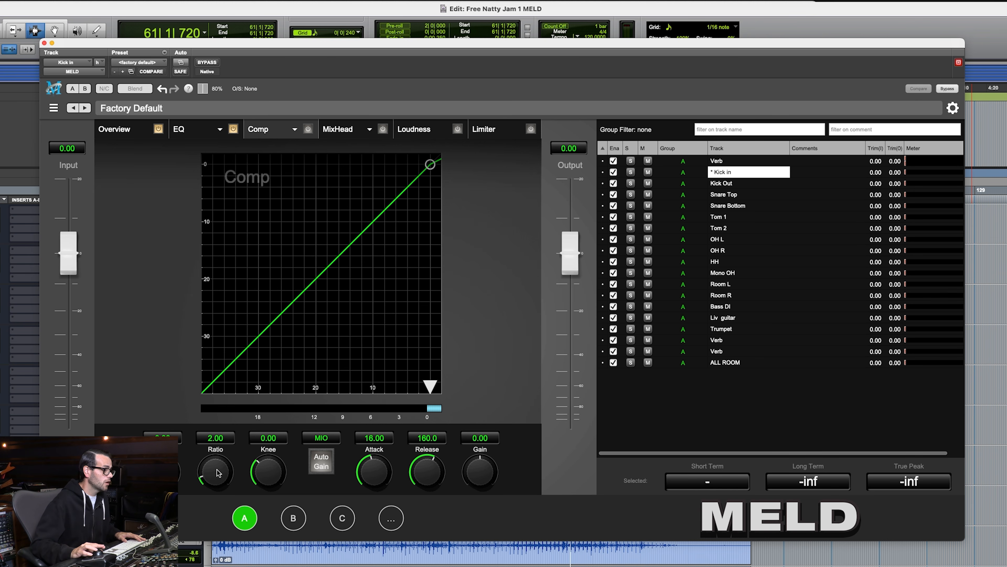
{"action": "left_click_drag", "start_coordinate": [212, 476], "coordinate": [215, 473]}
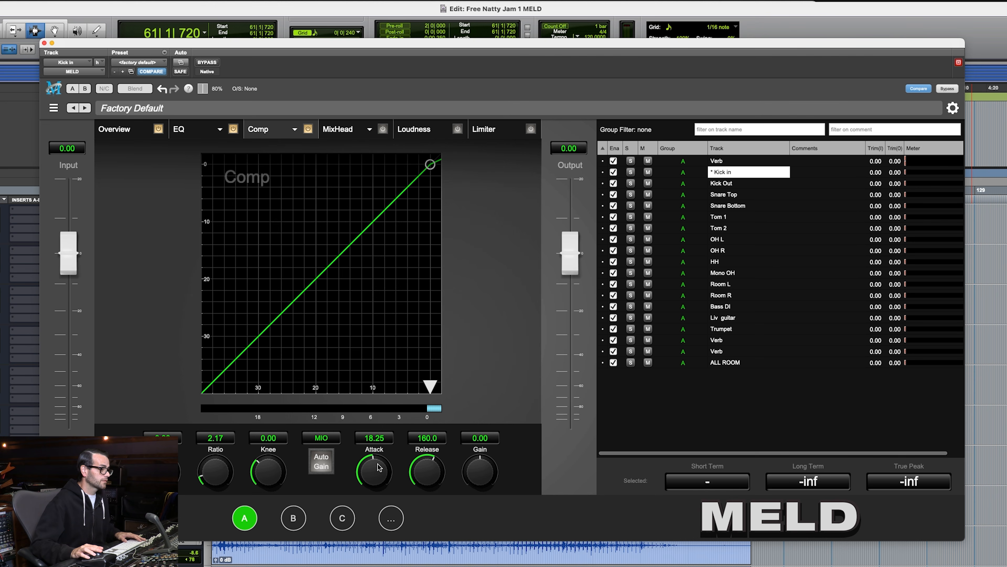
{"action": "left_click_drag", "start_coordinate": [379, 462], "coordinate": [380, 458]}
{"action": "left_click_drag", "start_coordinate": [419, 478], "coordinate": [364, 473]}
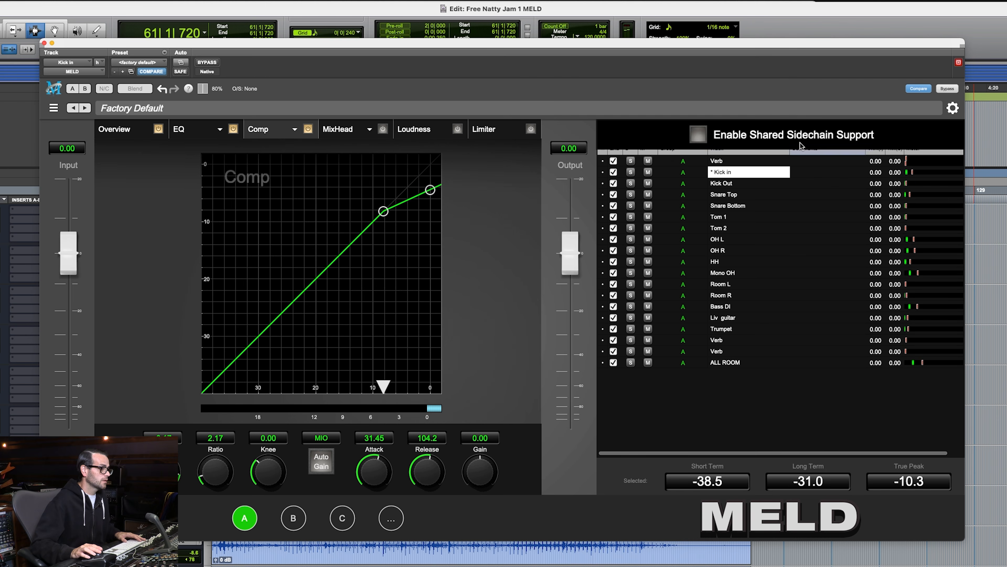
- Enable shared sidechain support and turn on the C and L sidechain switches for the group A tracks
{"action": "left_click", "coordinate": [700, 135]}
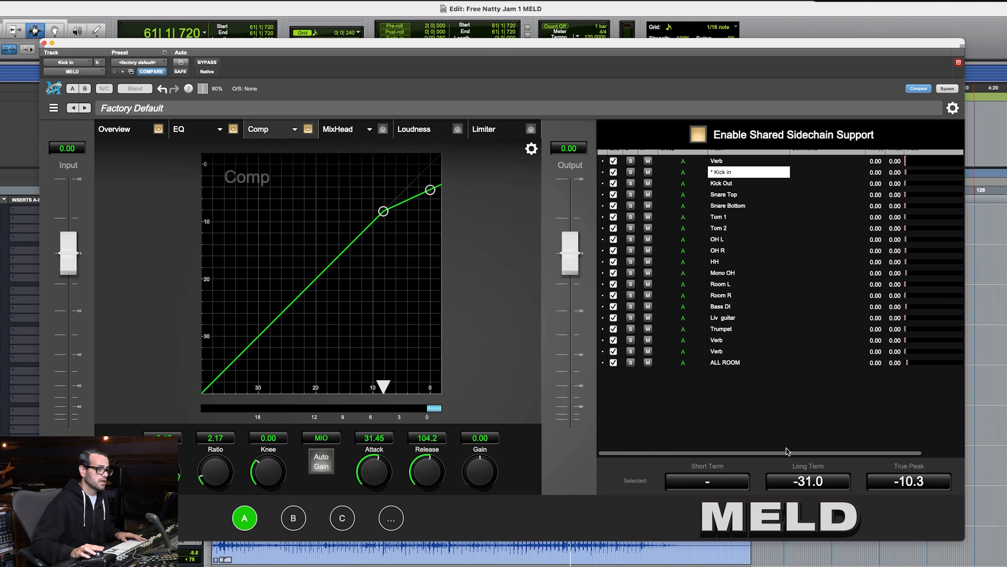
{"action": "left_click_drag", "start_coordinate": [788, 451], "coordinate": [828, 451]}
{"action": "left_click", "coordinate": [942, 330]}
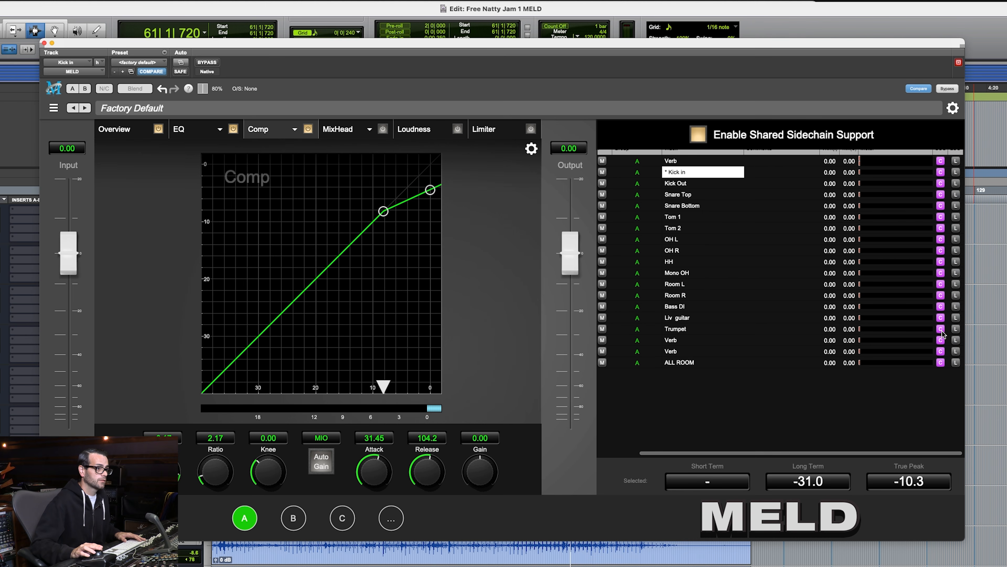
{"action": "left_click_drag", "start_coordinate": [750, 455], "coordinate": [754, 456]}
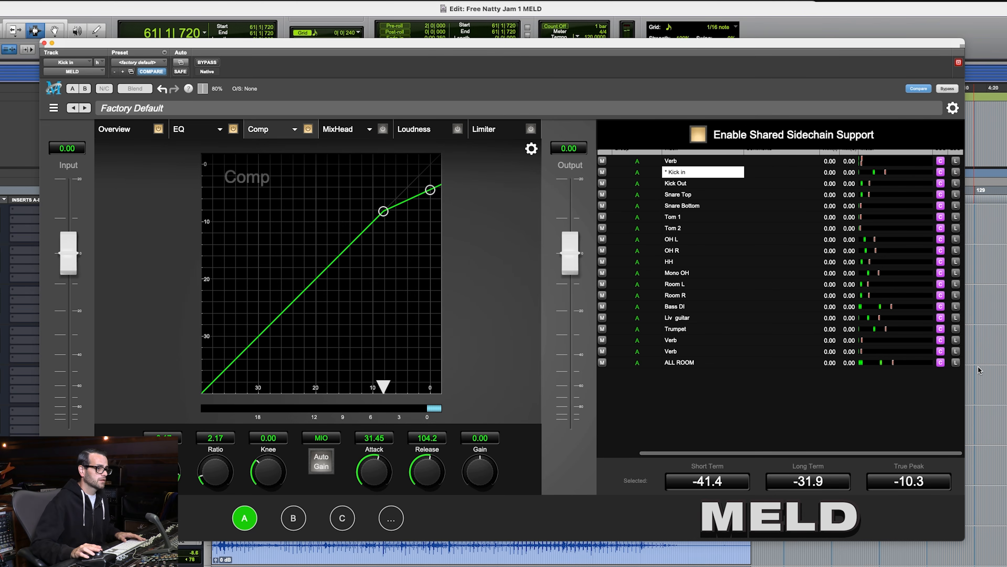
{"action": "left_click", "coordinate": [957, 352]}
- Set group A's compressor threshold to -20.51 and knee to -0.14 during playback, fine-tuning the gain around 2.40
{"action": "key", "text": "space"}
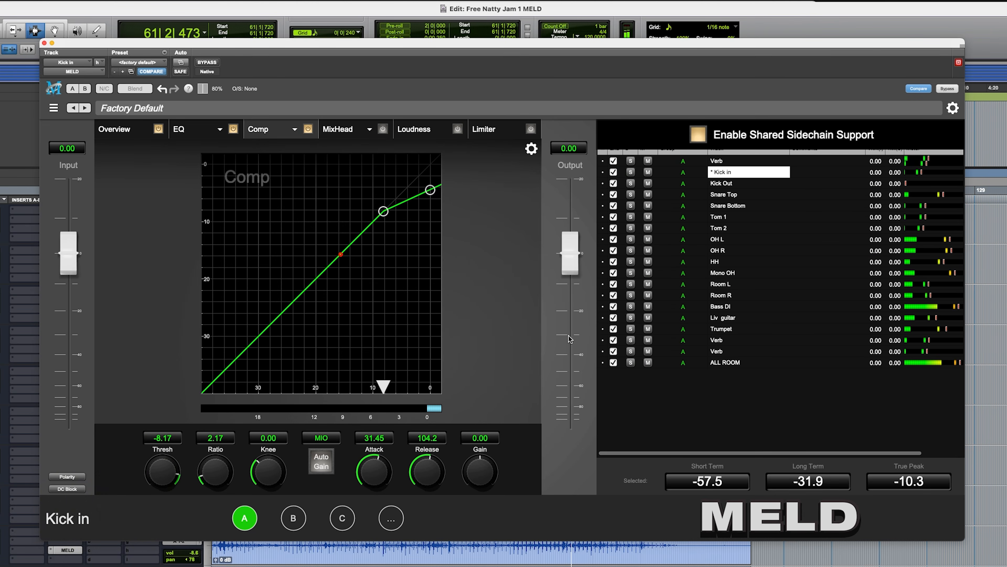
{"action": "left_click_drag", "start_coordinate": [383, 211], "coordinate": [369, 219]}
{"action": "left_click_drag", "start_coordinate": [383, 387], "coordinate": [302, 412]}
{"action": "left_click_drag", "start_coordinate": [480, 474], "coordinate": [493, 466]}
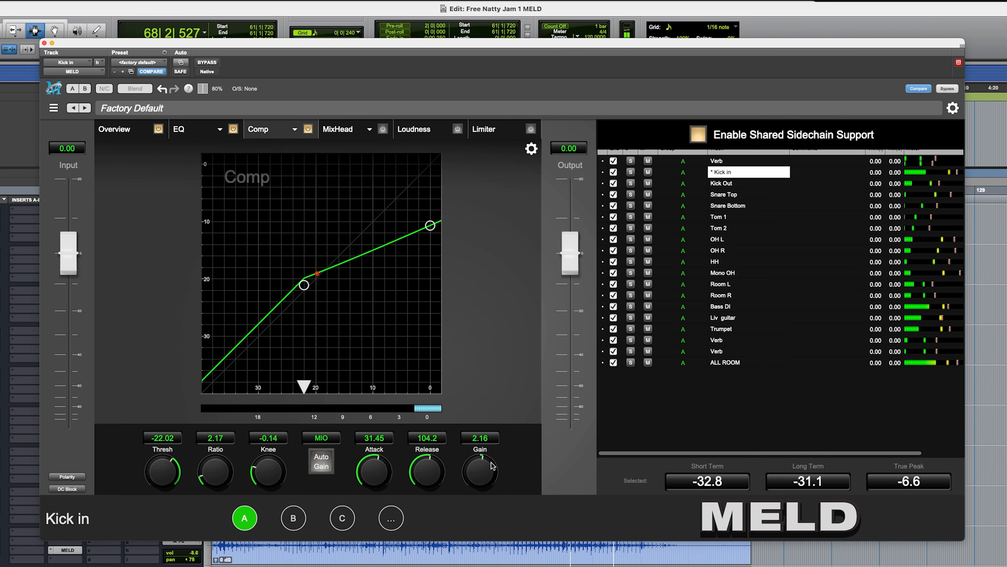
{"action": "left_click_drag", "start_coordinate": [492, 465], "coordinate": [492, 463]}
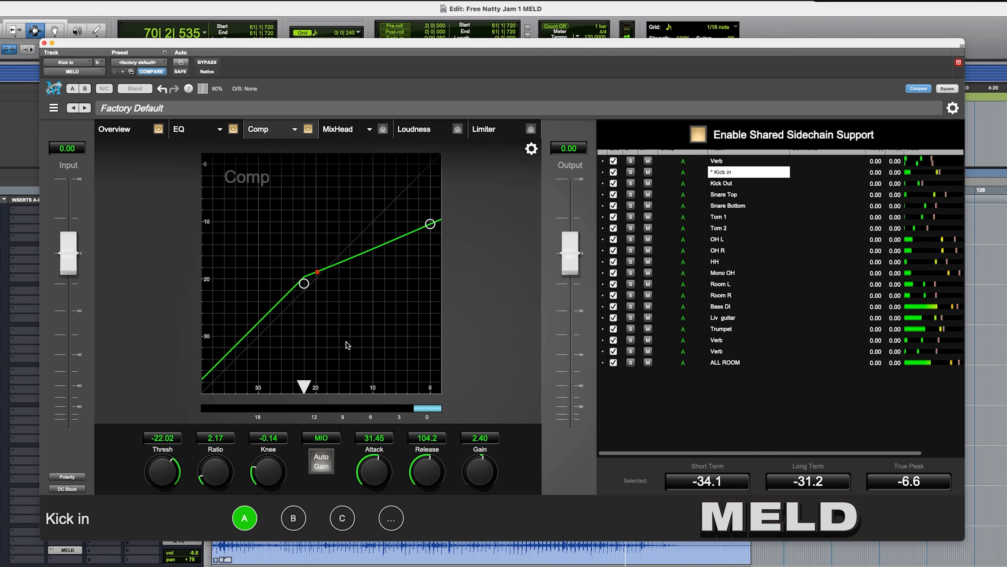
{"action": "left_click_drag", "start_coordinate": [308, 386], "coordinate": [317, 387]}
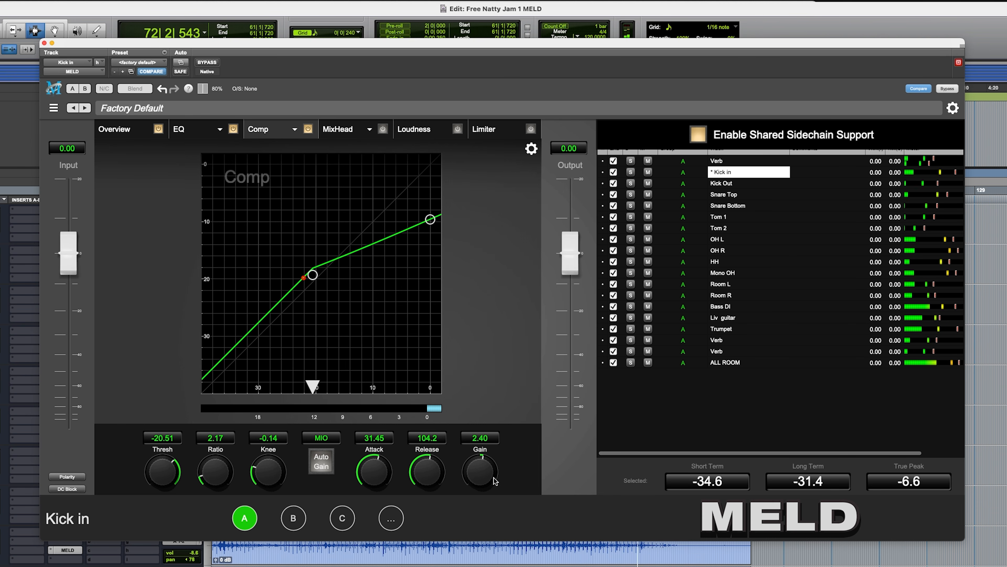
{"action": "left_click_drag", "start_coordinate": [487, 479], "coordinate": [483, 480]}
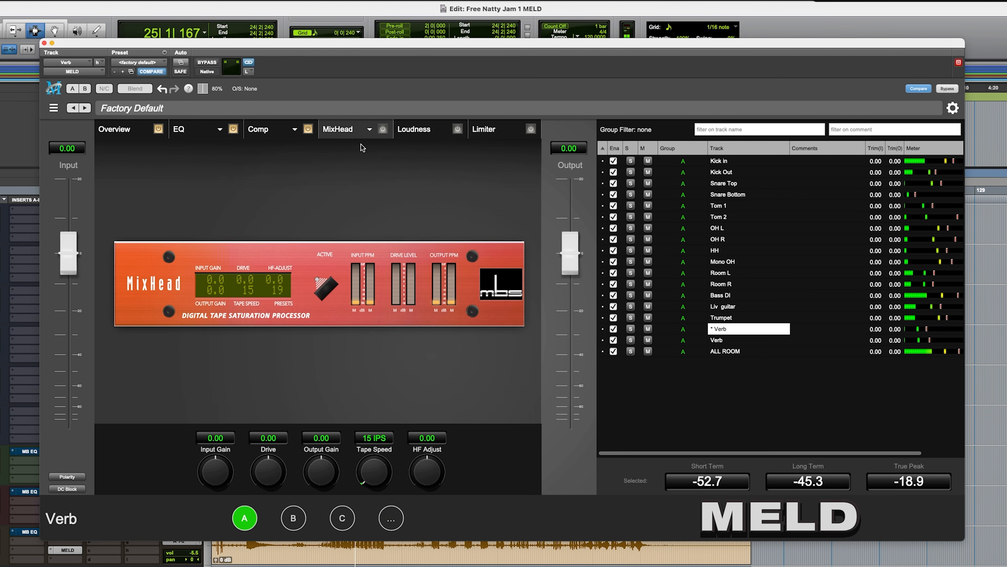
- Load the MixHead preset RC - 2 Mix for group A and raise its input gain to 4.10
{"action": "left_click", "coordinate": [369, 129]}
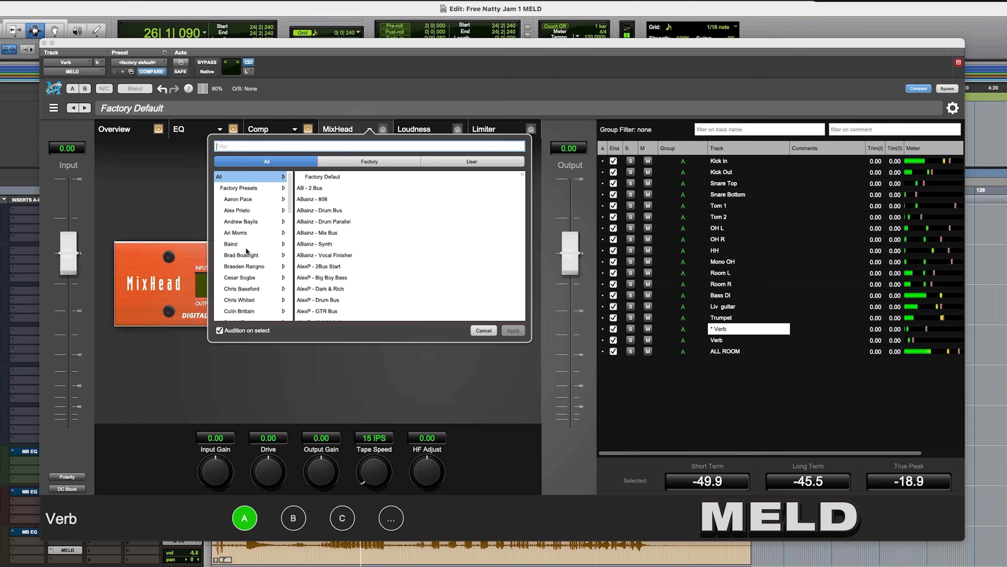
{"action": "scroll", "coordinate": [246, 251], "scroll_direction": "down", "scroll_amount": 10}
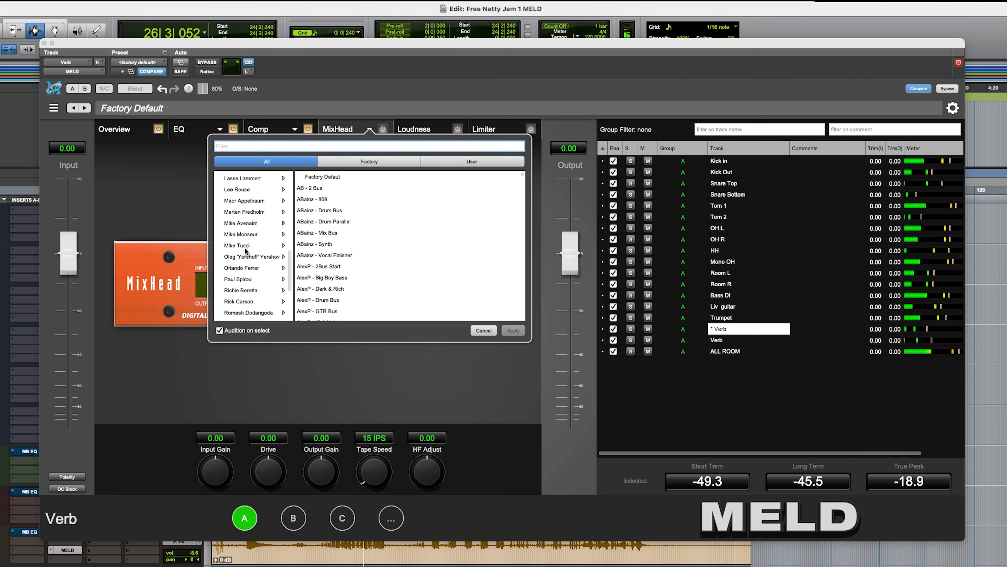
{"action": "left_click", "coordinate": [255, 302]}
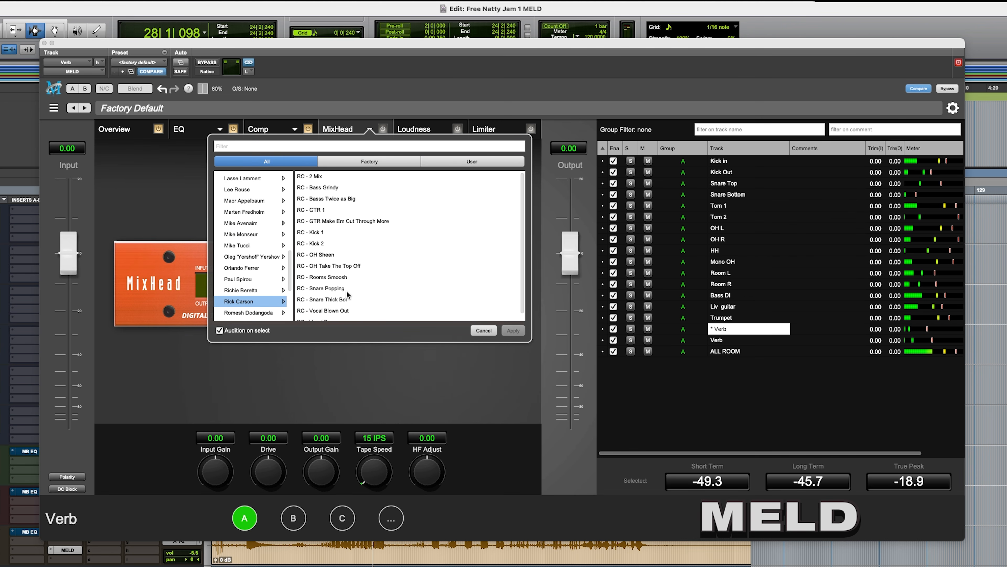
{"action": "left_click", "coordinate": [345, 177]}
{"action": "left_click", "coordinate": [513, 330]}
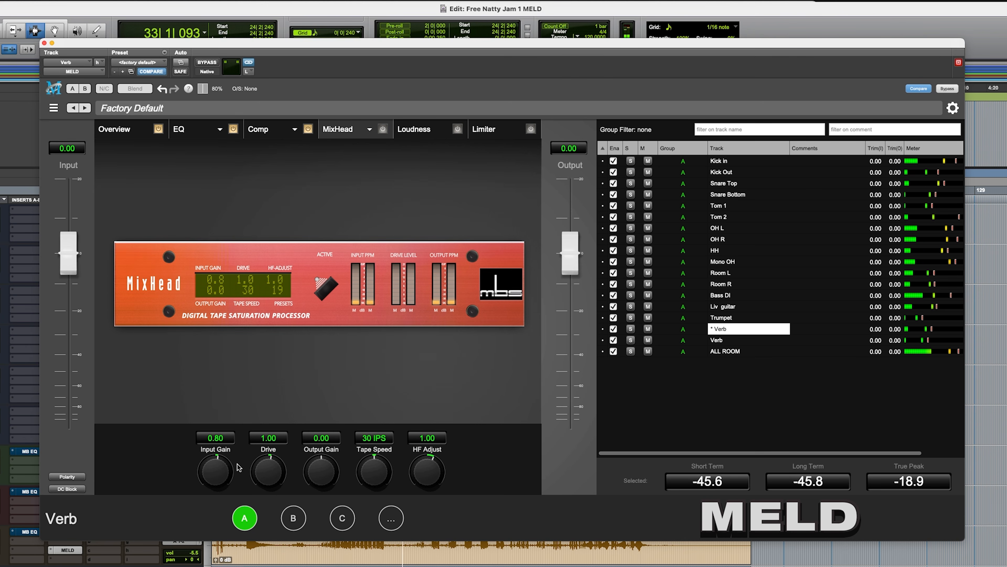
{"action": "left_click_drag", "start_coordinate": [228, 470], "coordinate": [224, 460]}
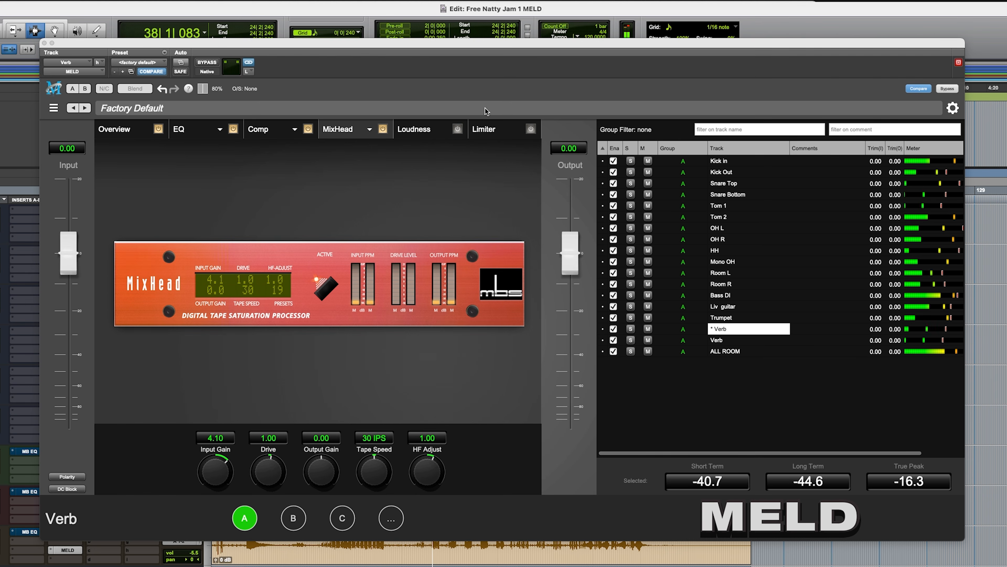
- Lower group A's limiter threshold slightly and add a small amount of Loudness
{"action": "left_click", "coordinate": [486, 134]}
{"action": "left_click_drag", "start_coordinate": [333, 296], "coordinate": [334, 298]}
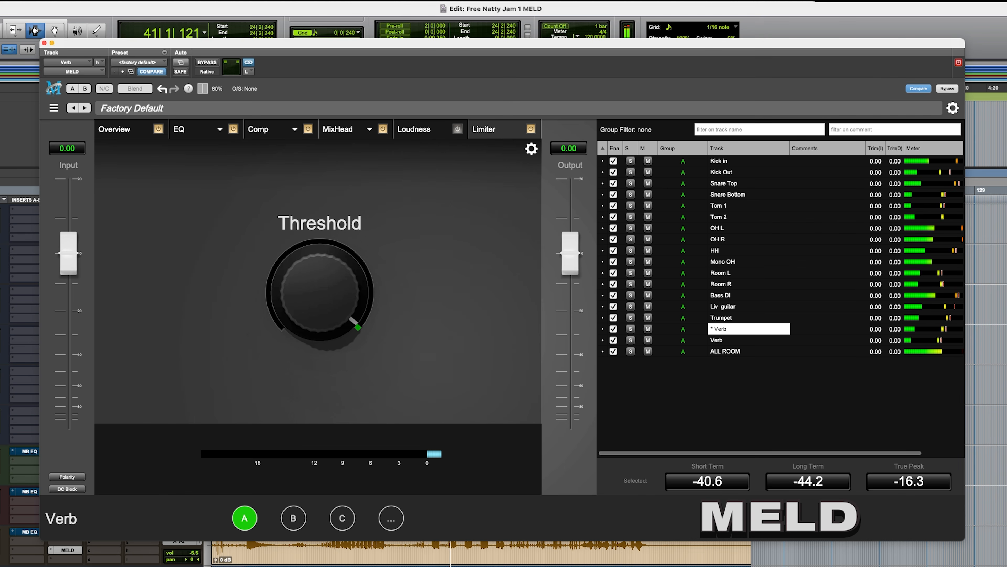
{"action": "scroll", "coordinate": [481, 553], "scroll_direction": "down", "scroll_amount": 3}
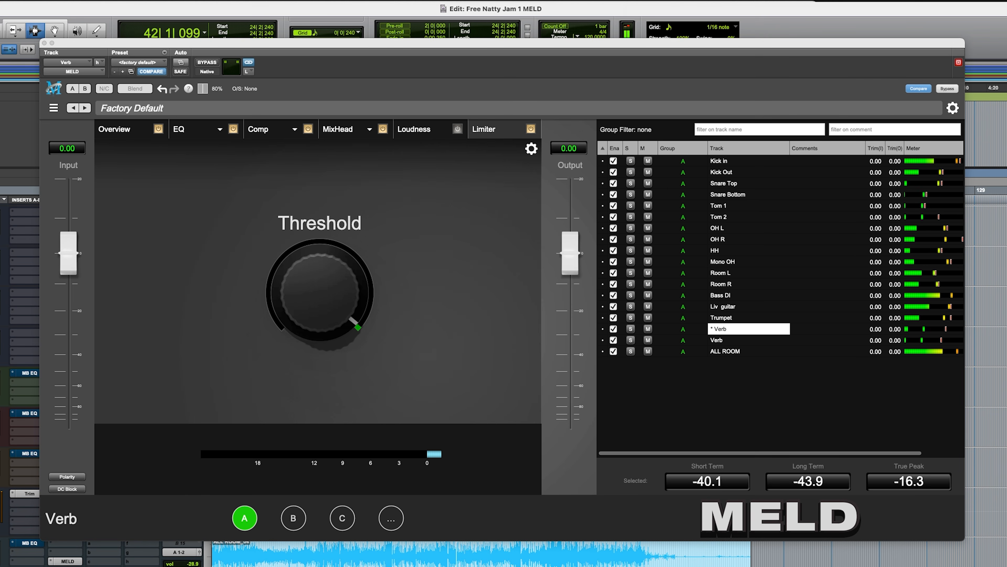
{"action": "left_click", "coordinate": [302, 306]}
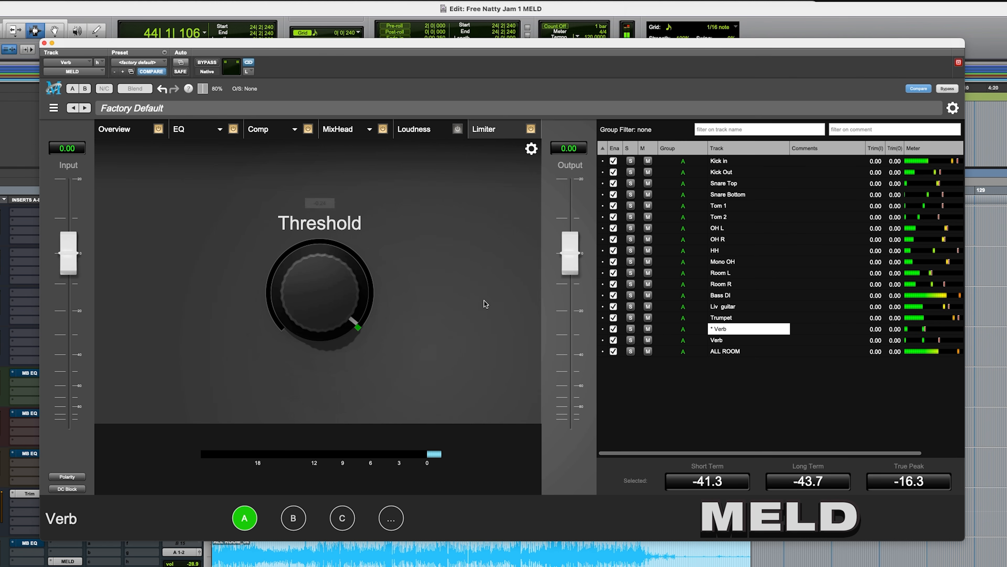
{"action": "left_click", "coordinate": [418, 135]}
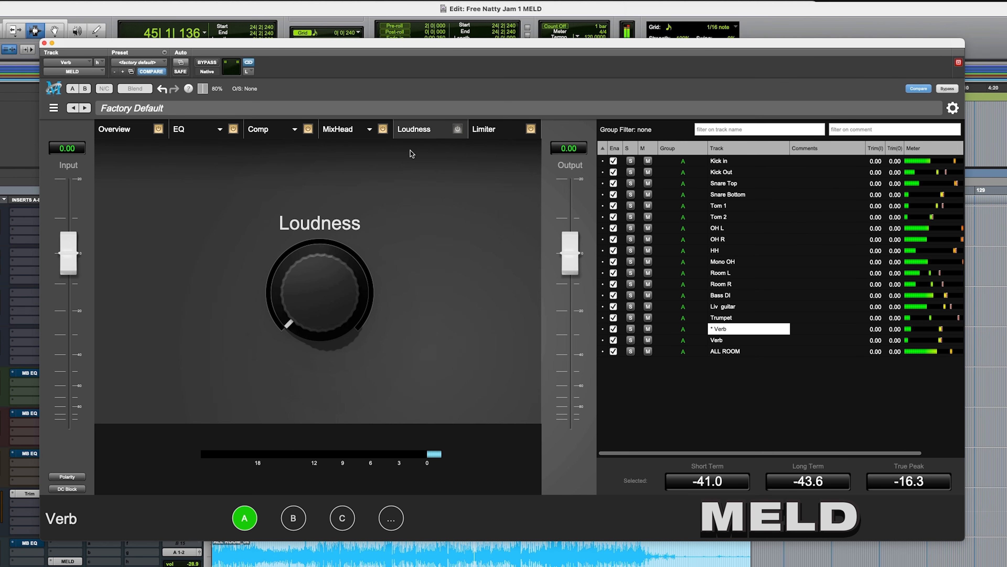
{"action": "mouse_move", "coordinate": [336, 286]}
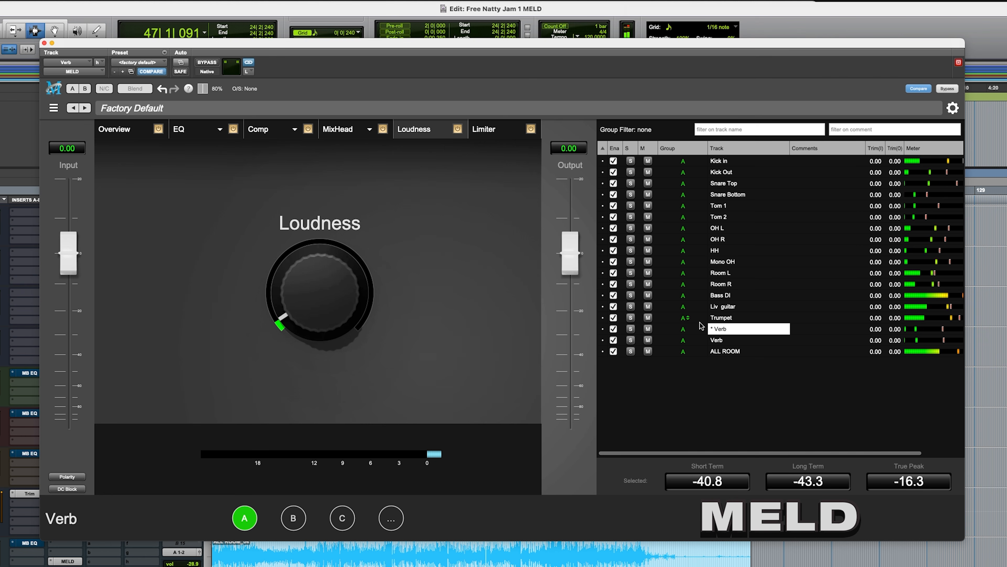
- Boost group A's EQ band 2 by 0.89 at 40.61 Hz and band 11 gently near 18.5 kHz with bandwidth 2.50, then stop playback
{"action": "left_click", "coordinate": [203, 133]}
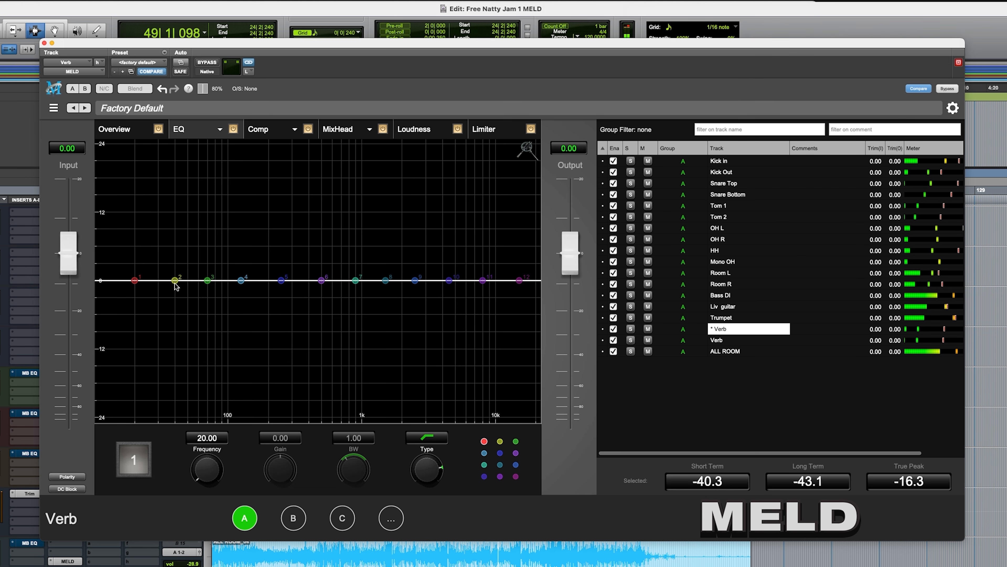
{"action": "left_click", "coordinate": [175, 279]}
{"action": "left_click_drag", "start_coordinate": [174, 280], "coordinate": [175, 278]}
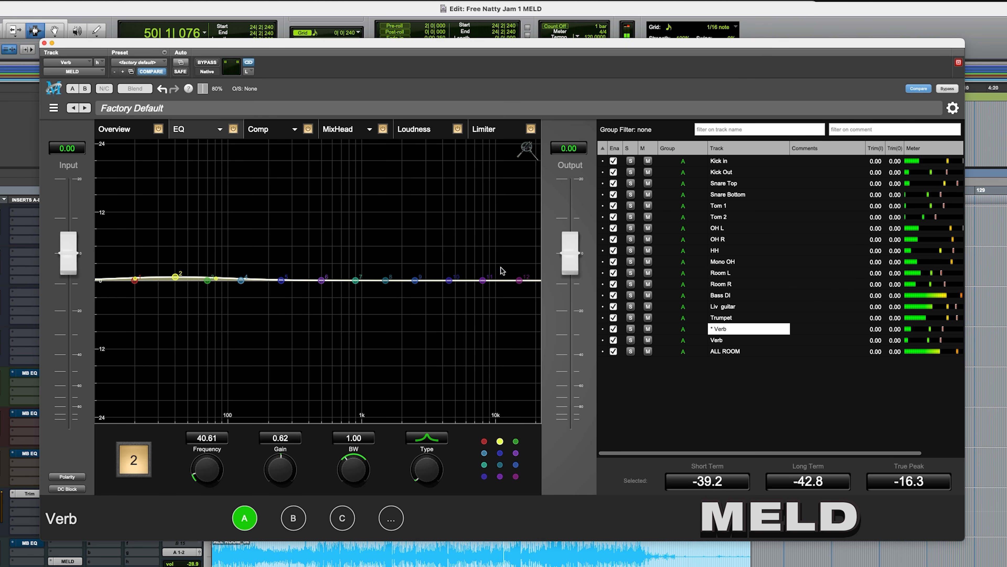
{"action": "left_click_drag", "start_coordinate": [478, 282], "coordinate": [552, 221]}
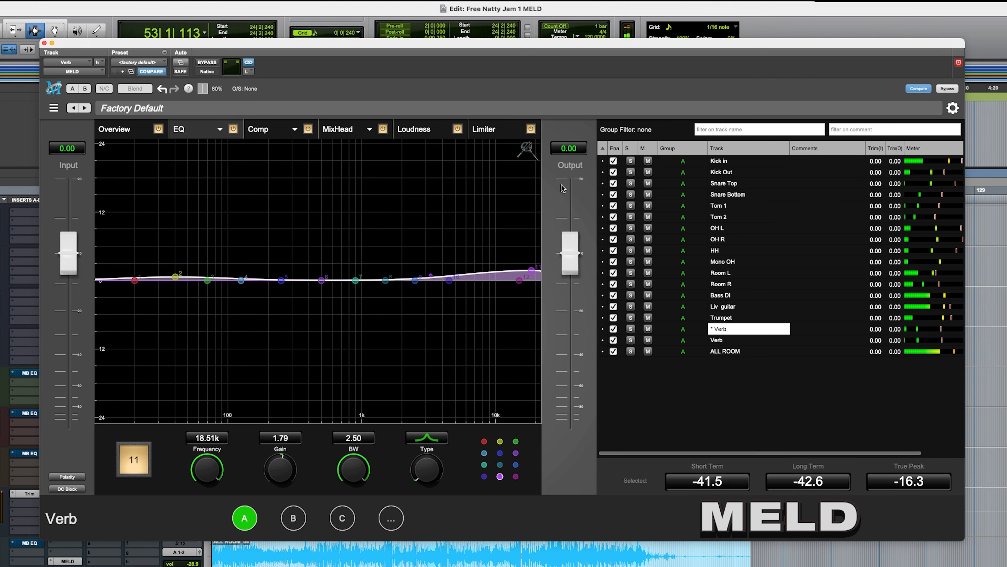
{"action": "left_click_drag", "start_coordinate": [529, 272], "coordinate": [528, 274]}
{"action": "left_click", "coordinate": [175, 276]}
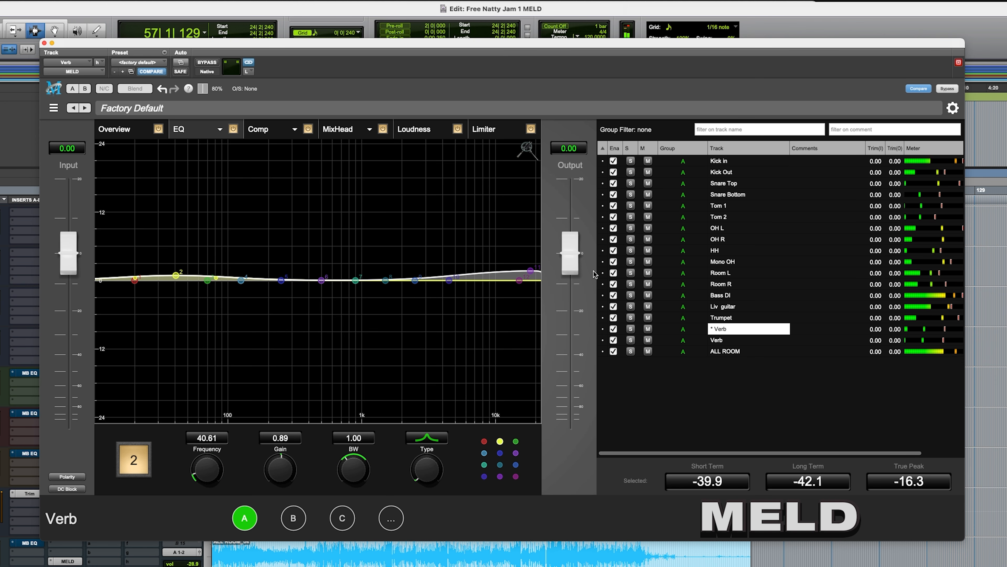
{"action": "key", "text": "space"}
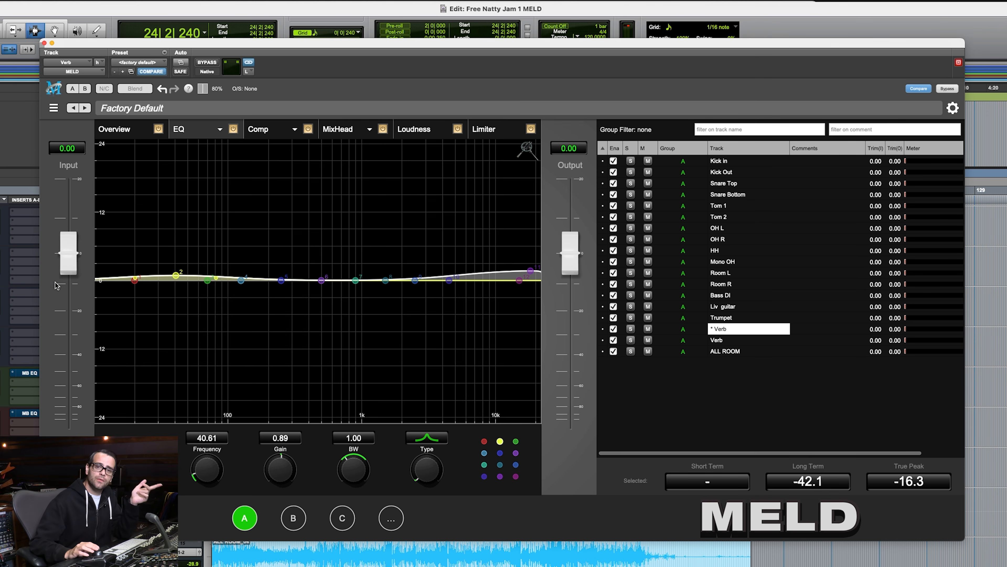
- Play the session from bar 24 to listen to the mix with the group A processing
{"action": "scroll", "coordinate": [32, 293], "scroll_direction": "up", "scroll_amount": 5}
{"action": "scroll", "coordinate": [32, 284], "scroll_direction": "up", "scroll_amount": 2}
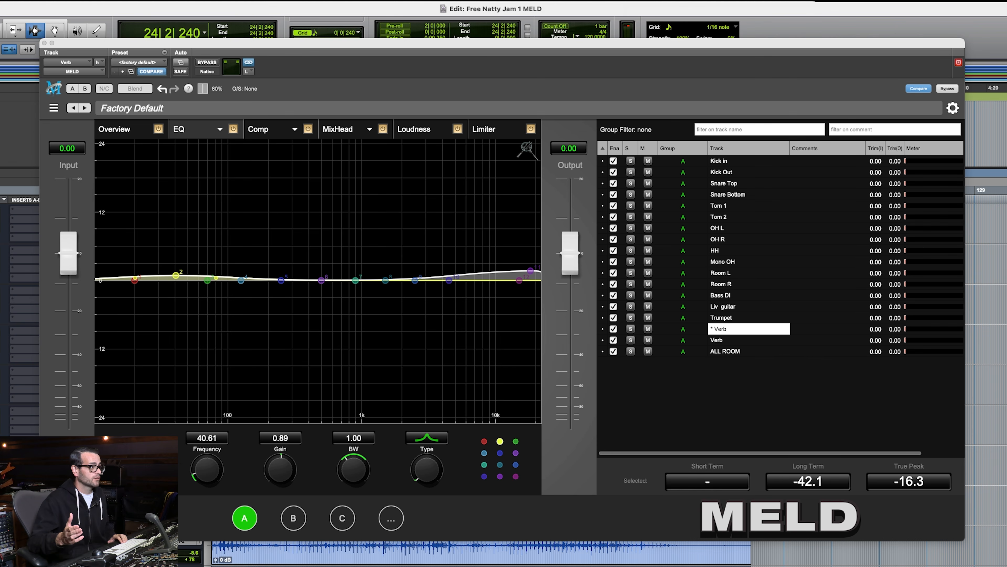
{"action": "key", "text": "space"}
{"action": "key", "text": "space"}
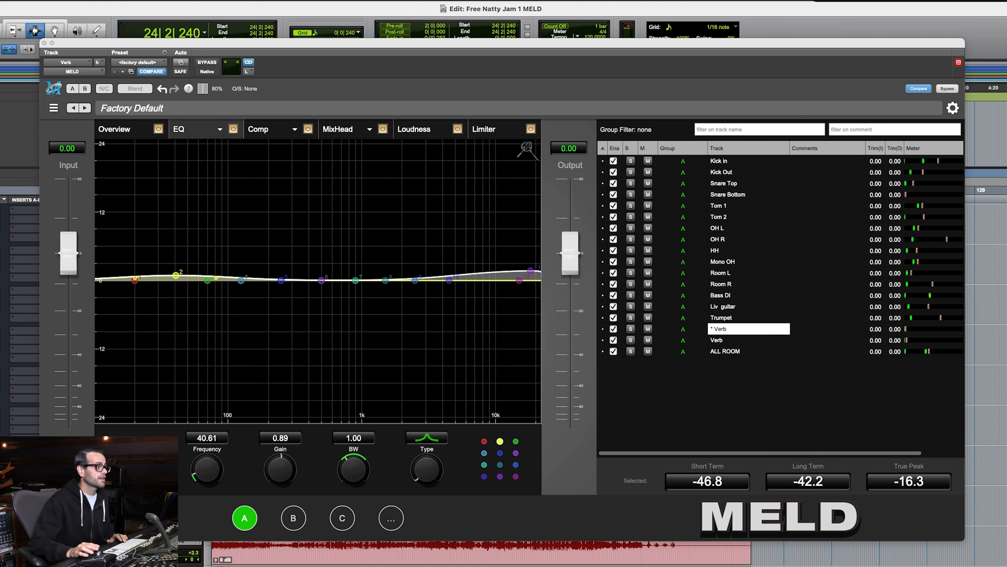
{"action": "key", "text": "space"}
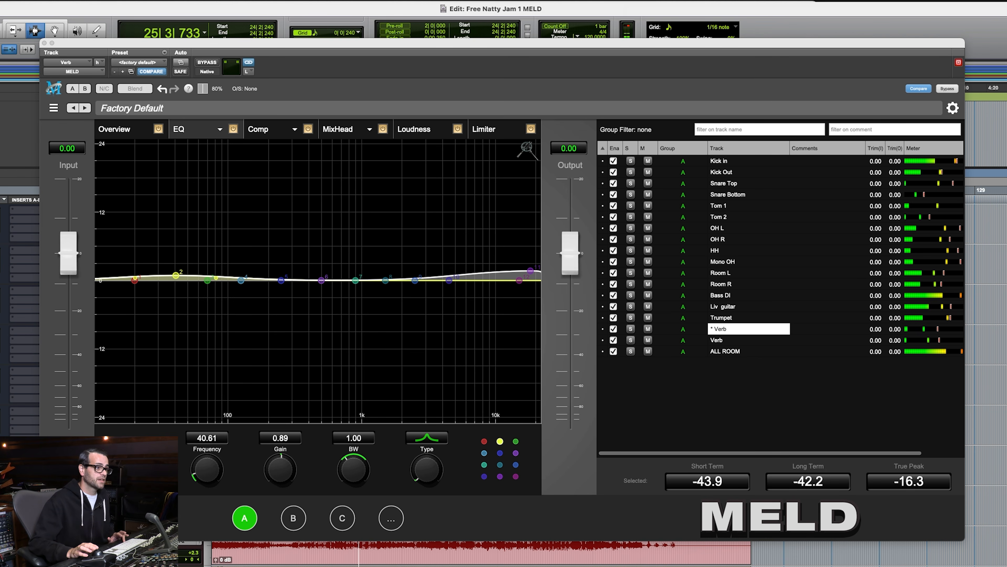
{"action": "key", "text": "space"}
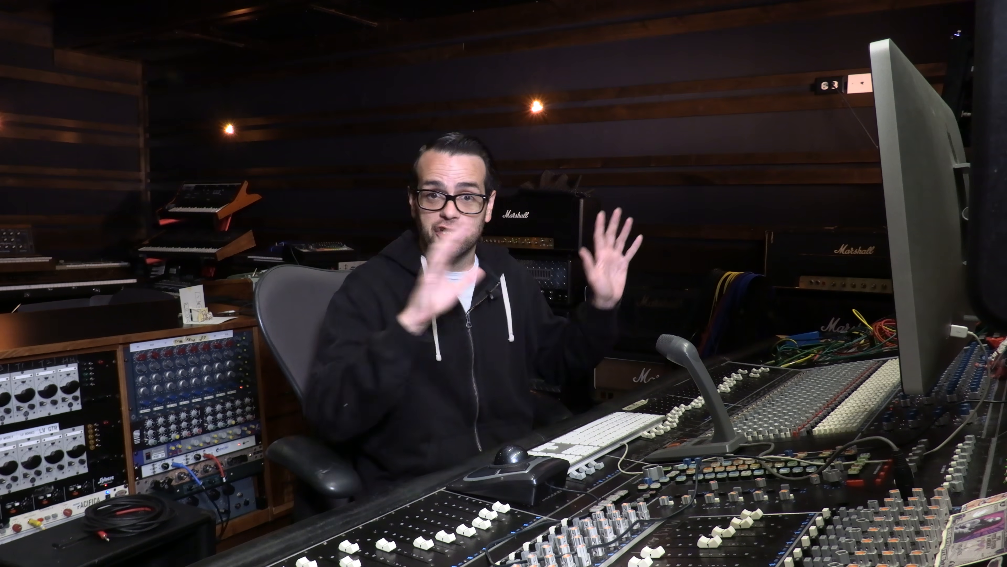